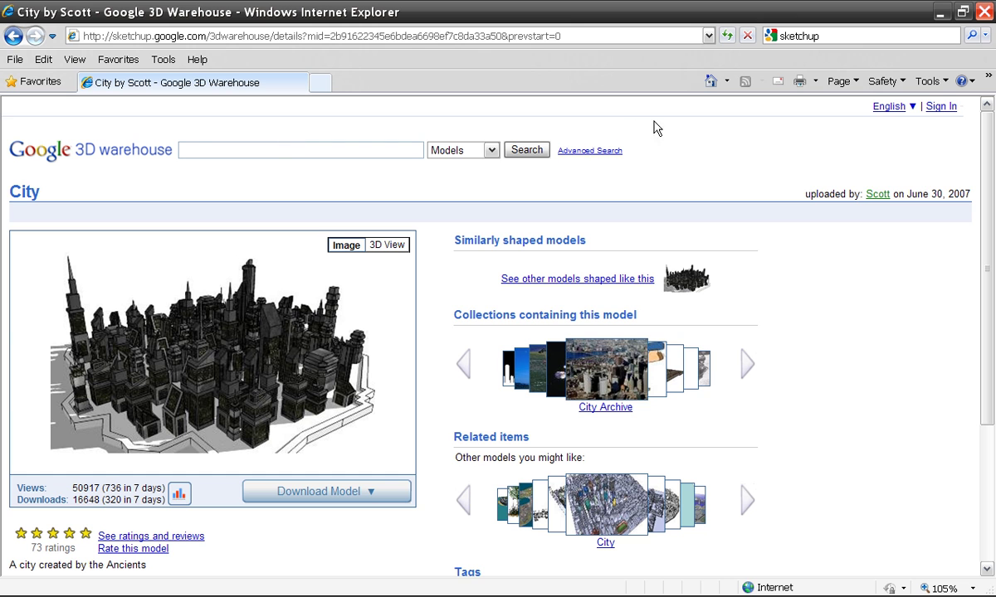
Search Google for "sketchup" and open the official Google SketchUp site from the results
{"action": "left_click", "coordinate": [707, 81]}
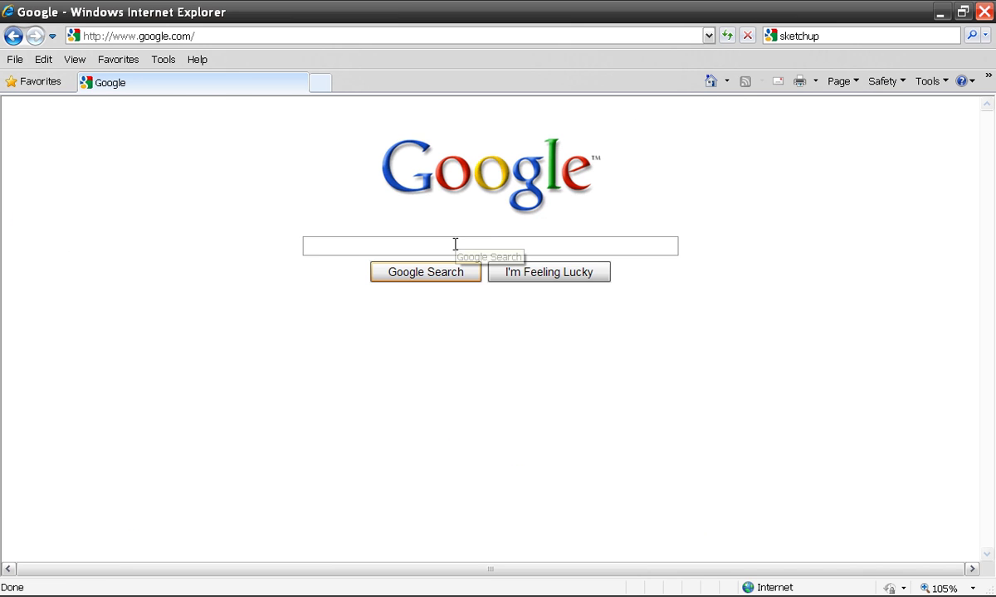
{"action": "type", "text": "sketchup"}
{"action": "key", "text": "Return"}
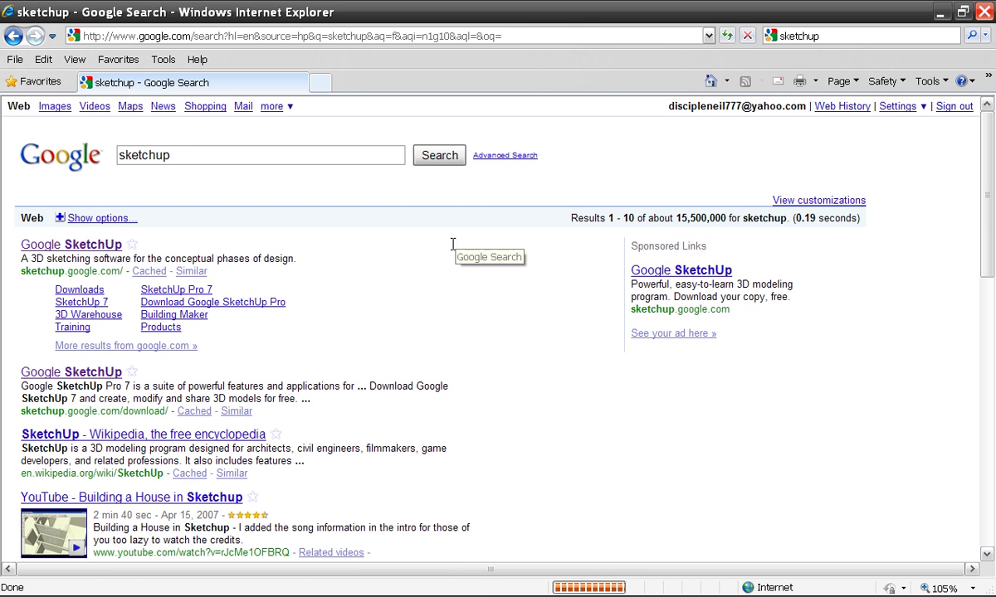
{"action": "left_click", "coordinate": [93, 244]}
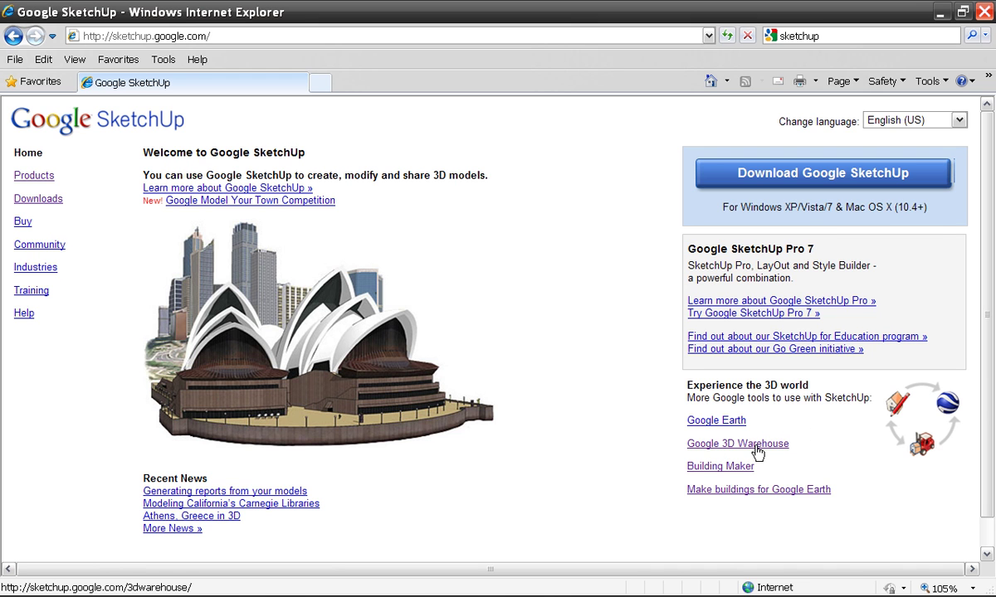
Open Google 3D Warehouse from the SketchUp home page, going back once to repeat the link
{"action": "left_click", "coordinate": [703, 448]}
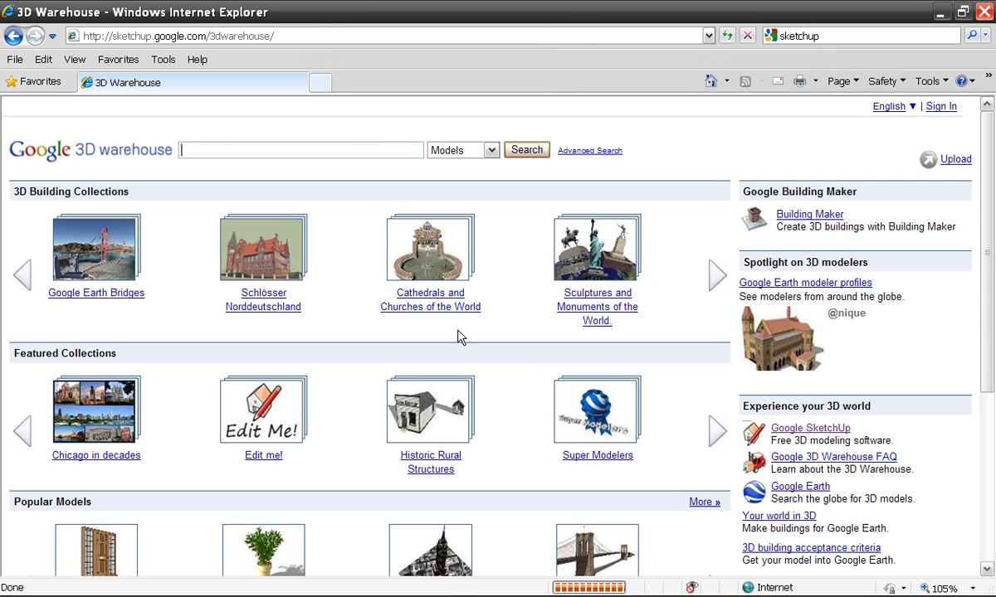
{"action": "left_click", "coordinate": [12, 36]}
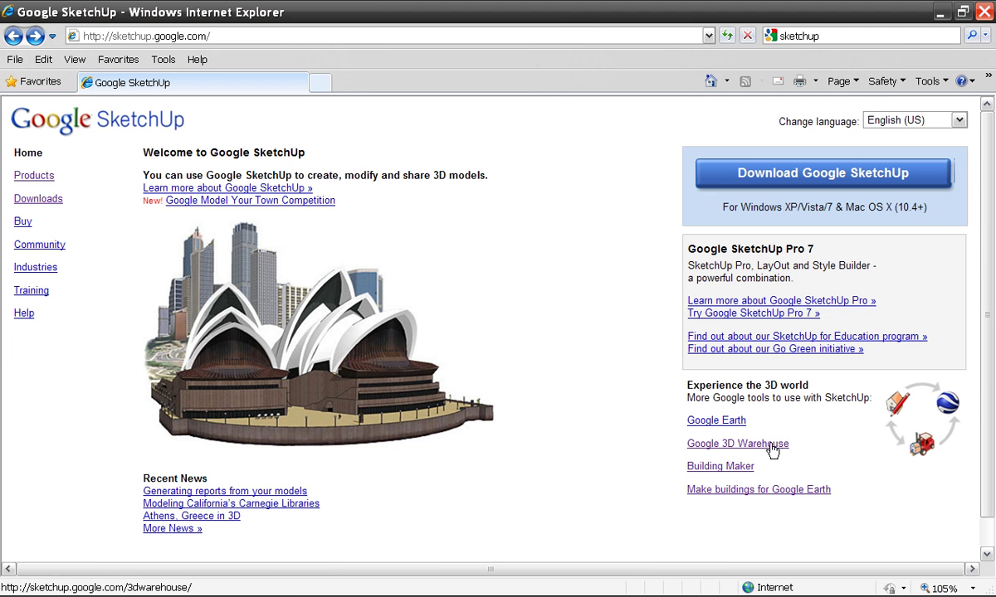
{"action": "left_click", "coordinate": [720, 446]}
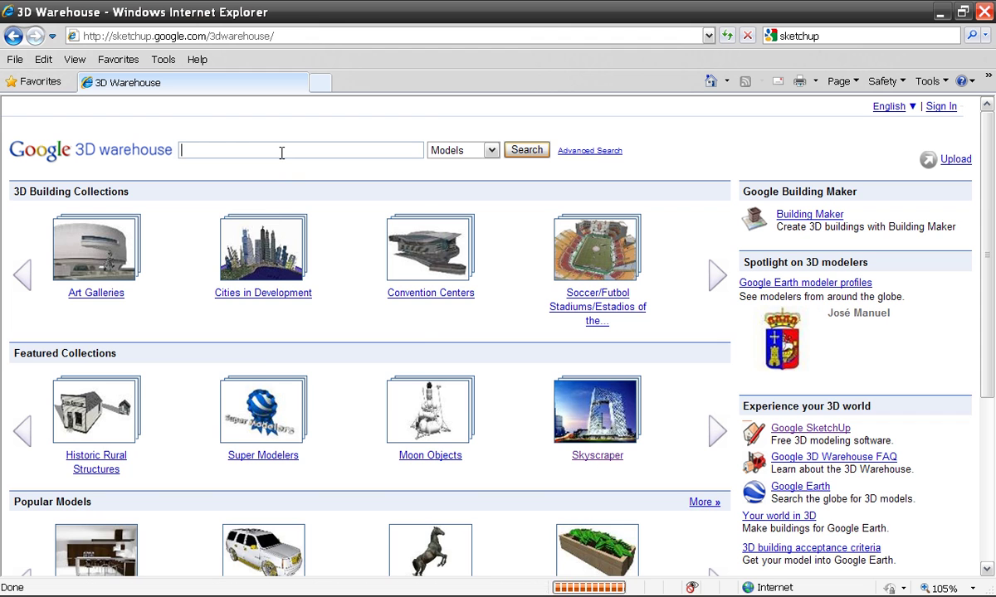
Search the 3D Warehouse for "pistol", open the first model found and show its download formats
{"action": "left_click", "coordinate": [282, 151]}
{"action": "type", "text": "pi"}
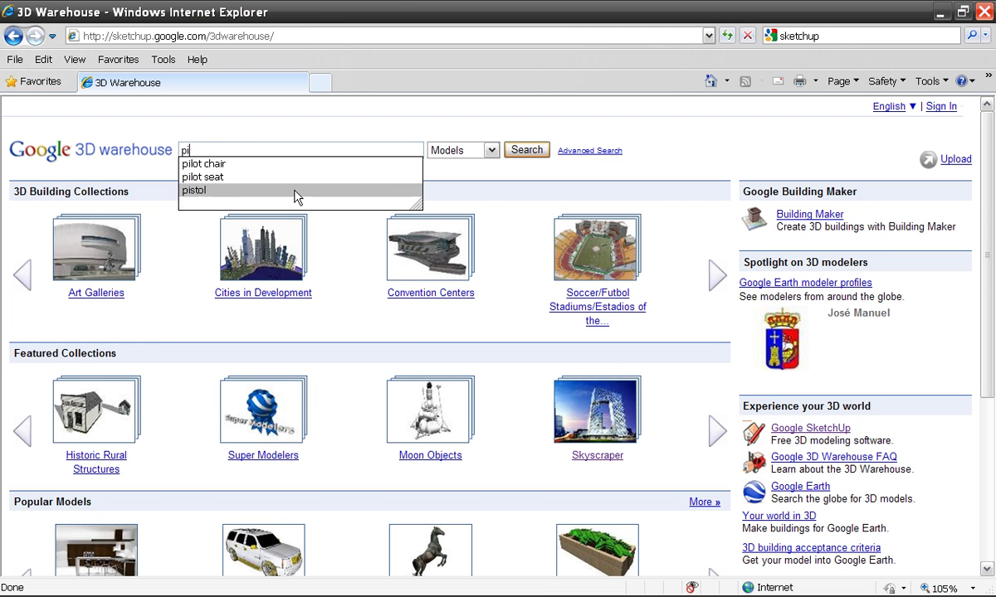
{"action": "left_click", "coordinate": [297, 197]}
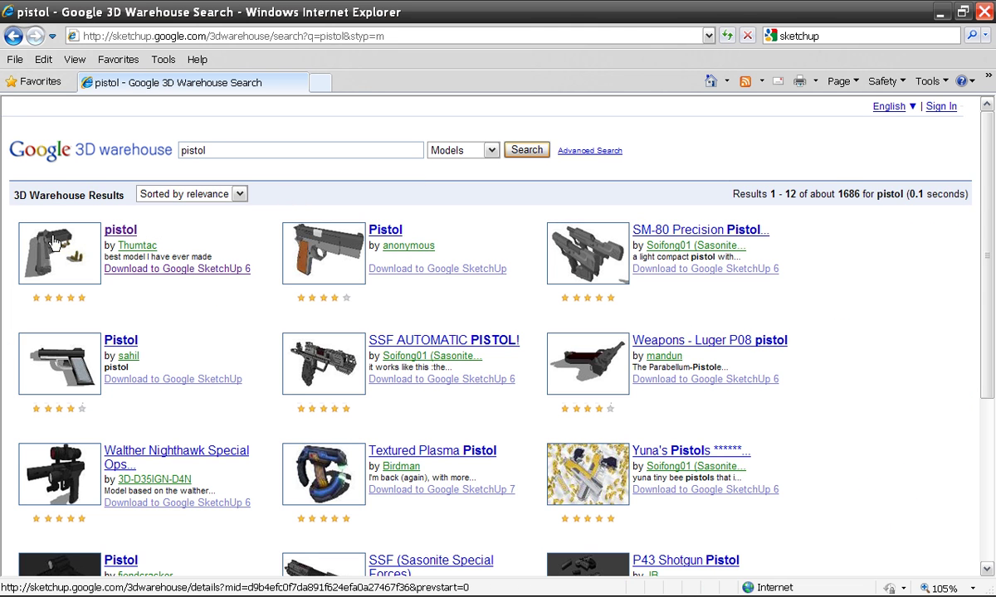
{"action": "left_click", "coordinate": [80, 258]}
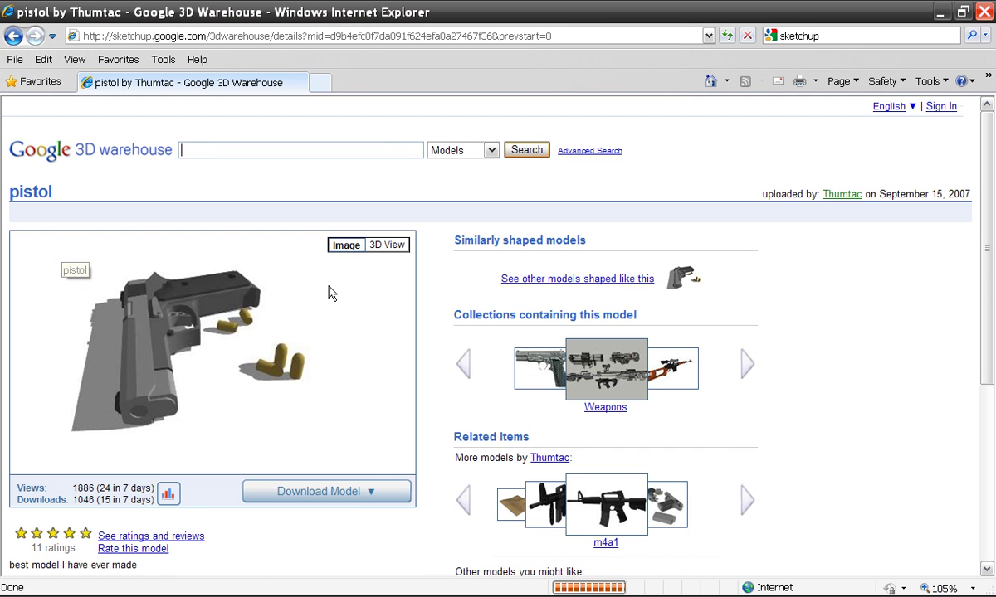
{"action": "left_click", "coordinate": [340, 495]}
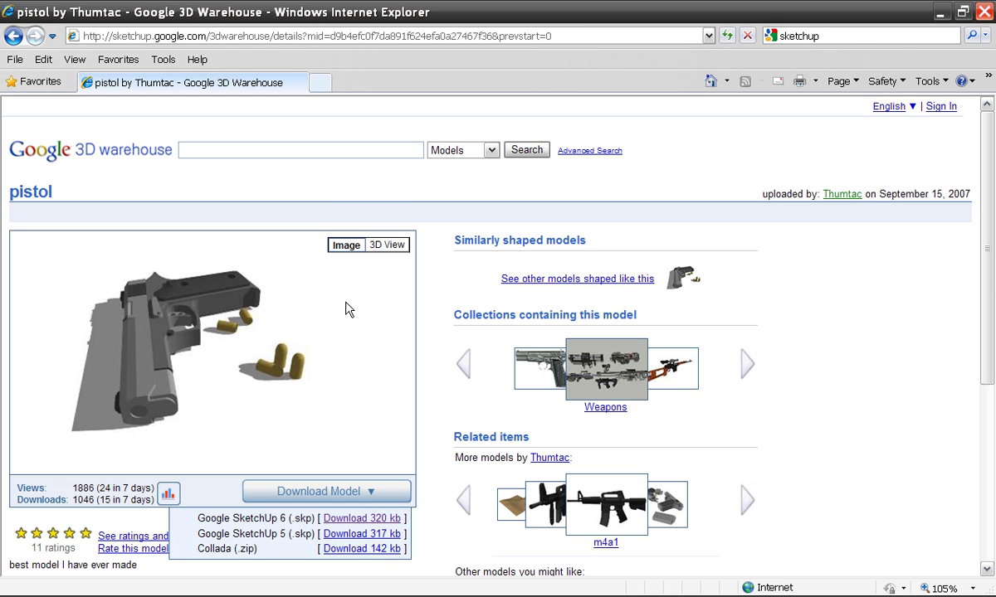
Open the "Handfireweapons and other Weapons" collection containing this model and browse its models
{"action": "left_click", "coordinate": [514, 357]}
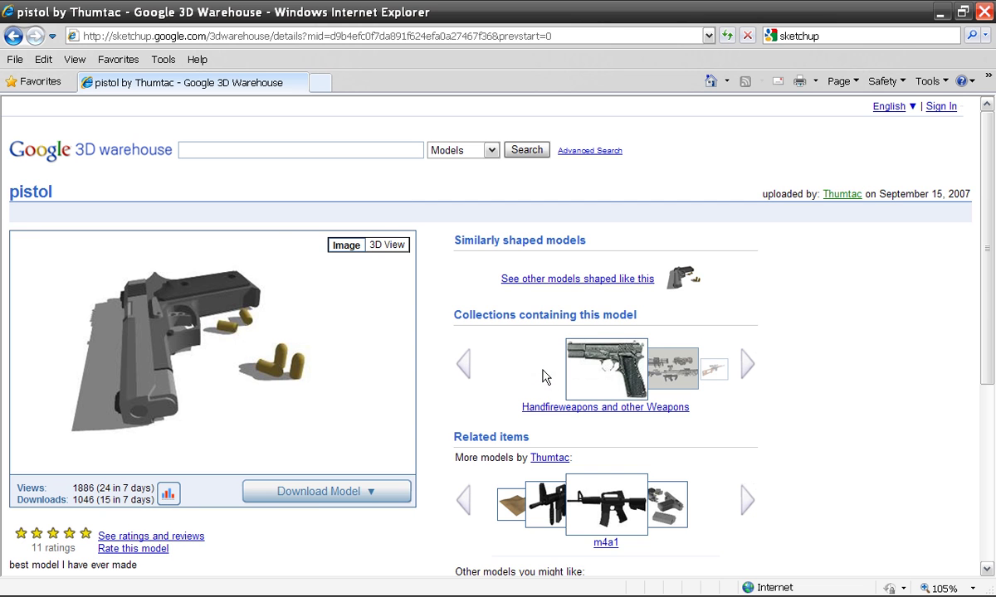
{"action": "left_click", "coordinate": [594, 376]}
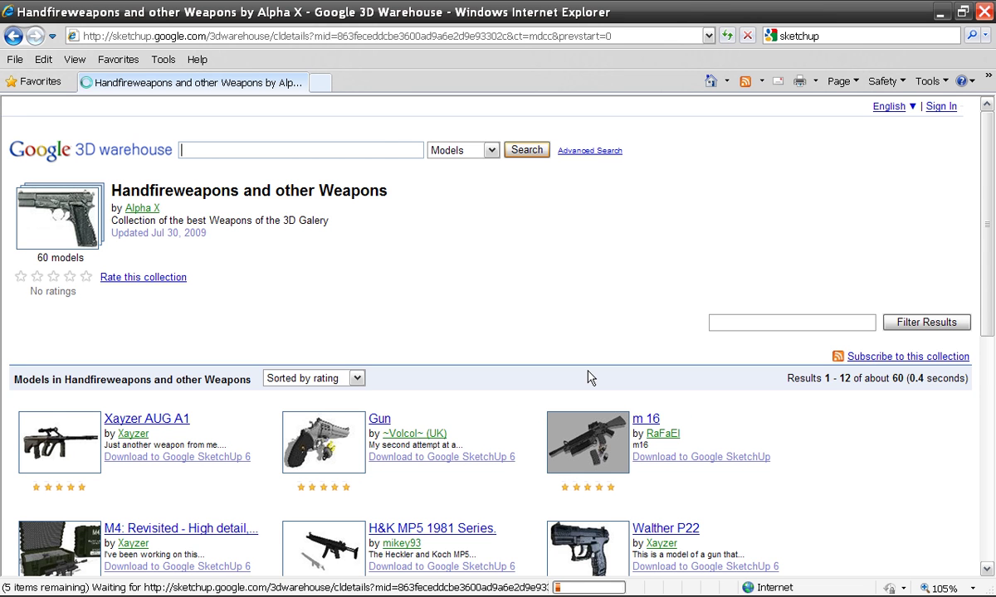
{"action": "scroll", "coordinate": [404, 381], "scroll_direction": "down", "scroll_amount": 5}
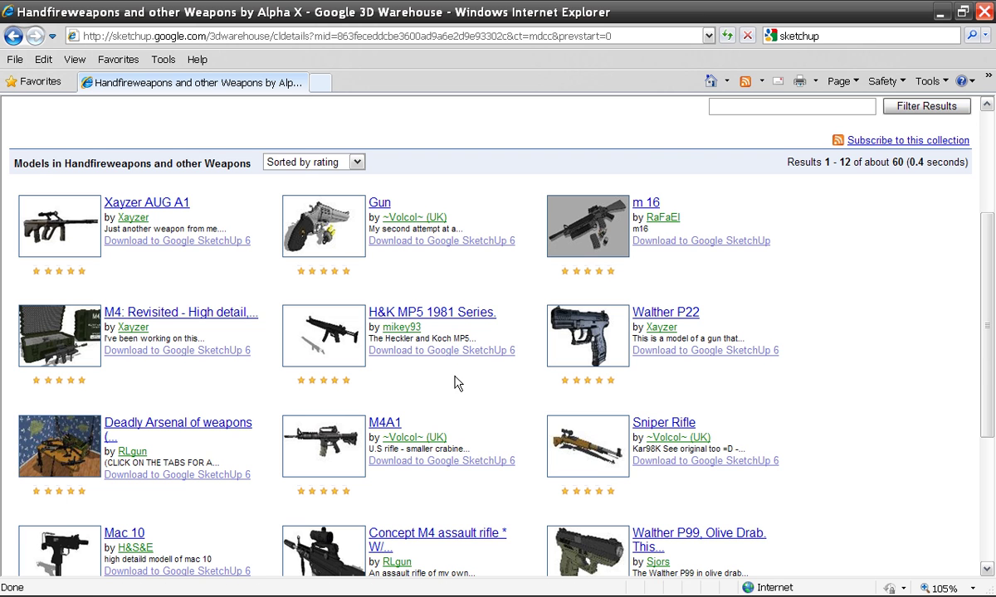
{"action": "scroll", "coordinate": [455, 381], "scroll_direction": "down", "scroll_amount": 2}
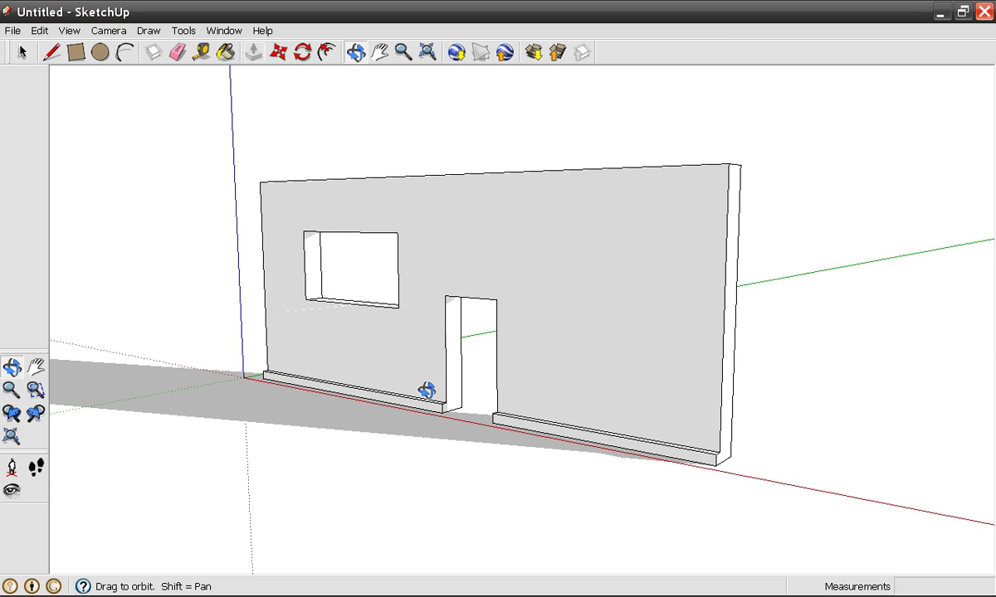
Switch back to Internet Explorer, search the 3D Warehouse for "viper" and browse the first page of models
{"action": "key", "text": "alt+Tab"}
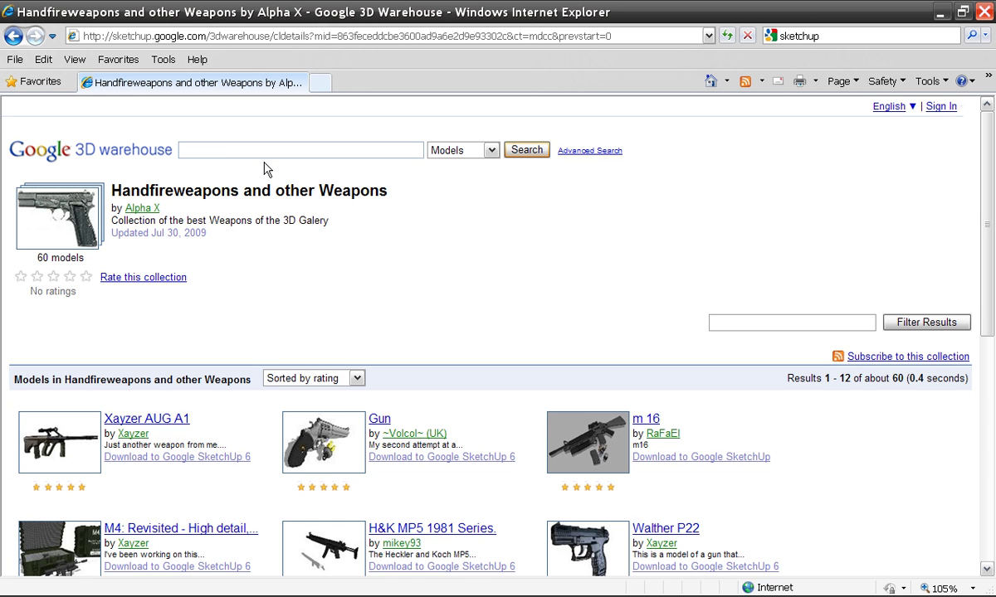
{"action": "type", "text": "viper"}
{"action": "key", "text": "Return"}
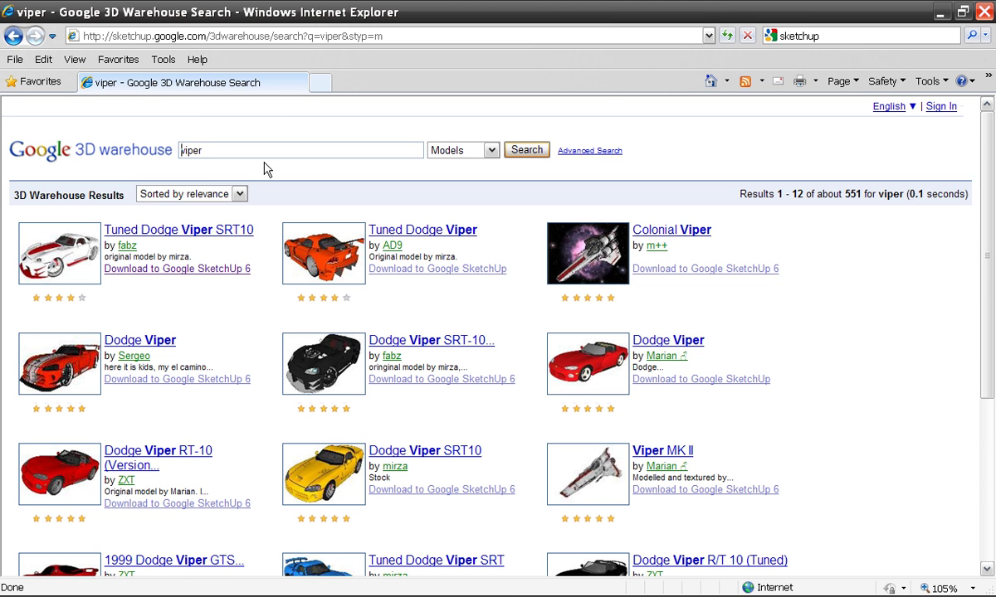
{"action": "scroll", "coordinate": [263, 169], "scroll_direction": "down", "scroll_amount": 3}
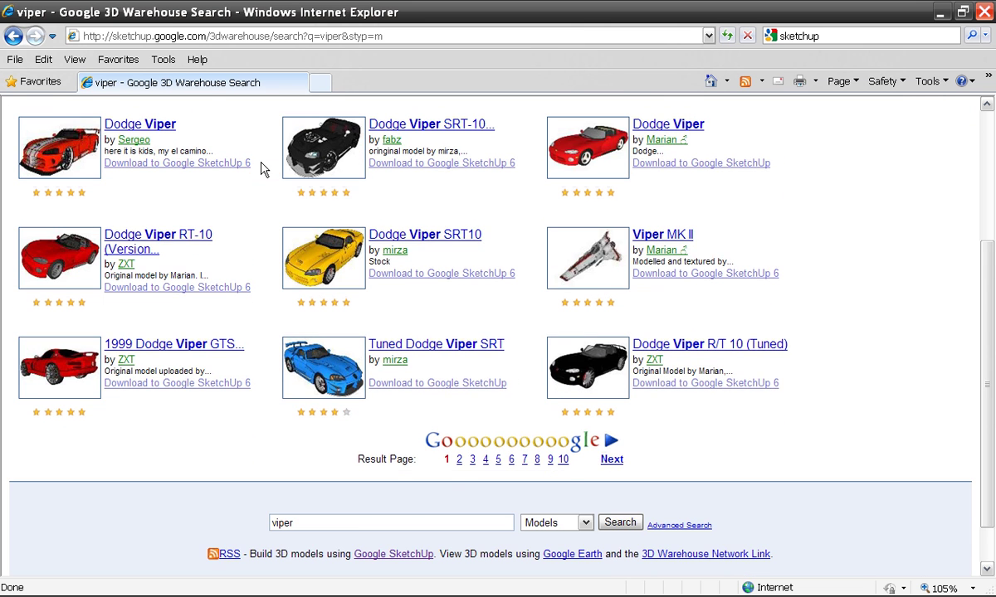
{"action": "scroll", "coordinate": [264, 169], "scroll_direction": "up", "scroll_amount": 3}
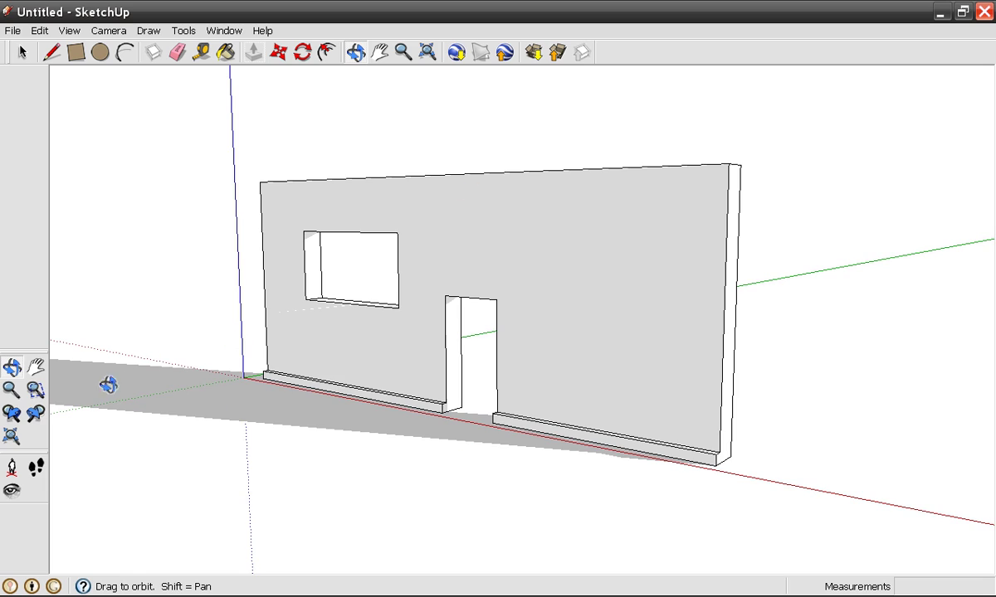
Switch to SketchUp and start a new blank model in place of the existing wall model
{"action": "mouse_move", "coordinate": [108, 384]}
{"action": "left_mouse_down"}
{"action": "mouse_move", "coordinate": [414, 342]}
{"action": "mouse_move", "coordinate": [806, 311]}
{"action": "mouse_move", "coordinate": [495, 540]}
{"action": "mouse_move", "coordinate": [94, 425]}
{"action": "mouse_move", "coordinate": [376, 550]}
{"action": "mouse_move", "coordinate": [480, 449]}
{"action": "mouse_move", "coordinate": [525, 574]}
{"action": "mouse_move", "coordinate": [431, 562]}
{"action": "mouse_move", "coordinate": [314, 400]}
{"action": "mouse_move", "coordinate": [116, 177]}
{"action": "mouse_move", "coordinate": [520, 340]}
{"action": "mouse_move", "coordinate": [265, 255]}
{"action": "mouse_move", "coordinate": [355, 262]}
{"action": "left_mouse_up"}
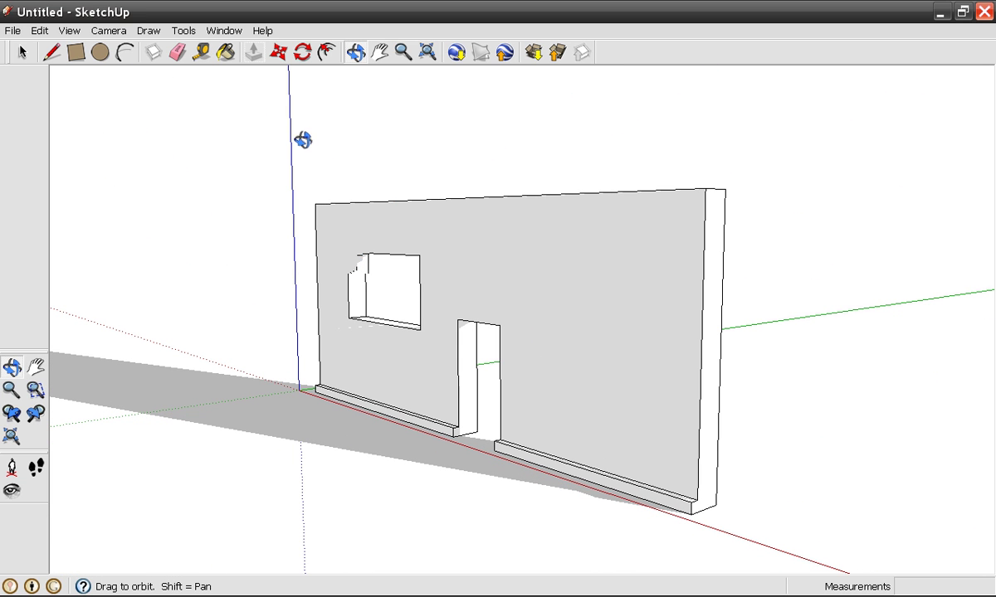
{"action": "left_click", "coordinate": [223, 30]}
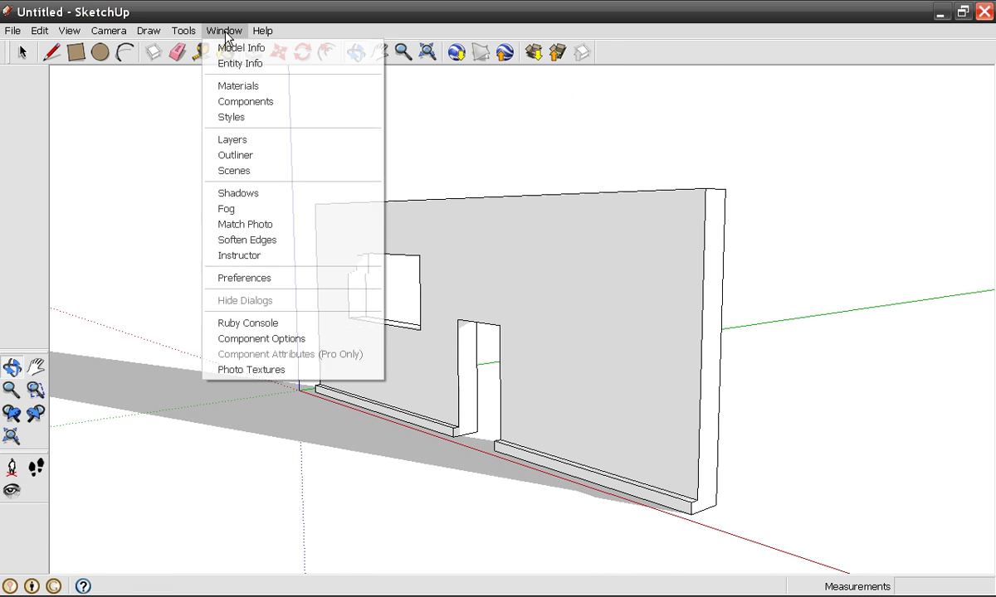
{"action": "left_click", "coordinate": [245, 172]}
{"action": "left_click_drag", "start_coordinate": [88, 78], "coordinate": [230, 99]}
{"action": "left_click", "coordinate": [343, 101]}
{"action": "left_click", "coordinate": [13, 30]}
{"action": "left_click", "coordinate": [33, 48]}
{"action": "left_click", "coordinate": [497, 329]}
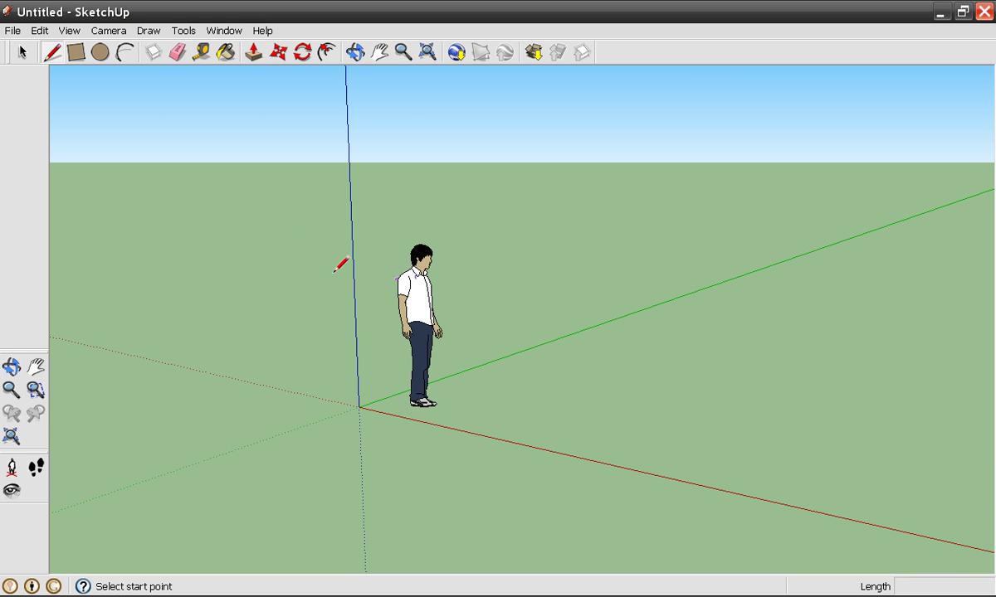
Turn off the sky in the background settings of the Simple Style
{"action": "scroll", "coordinate": [340, 263], "scroll_direction": "down", "scroll_amount": 3}
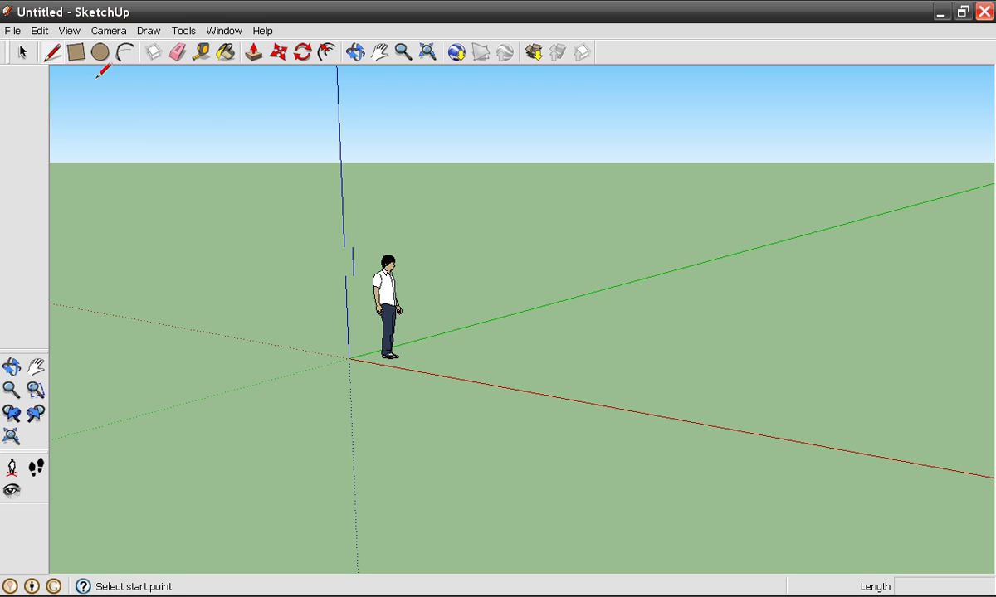
{"action": "left_click", "coordinate": [224, 31]}
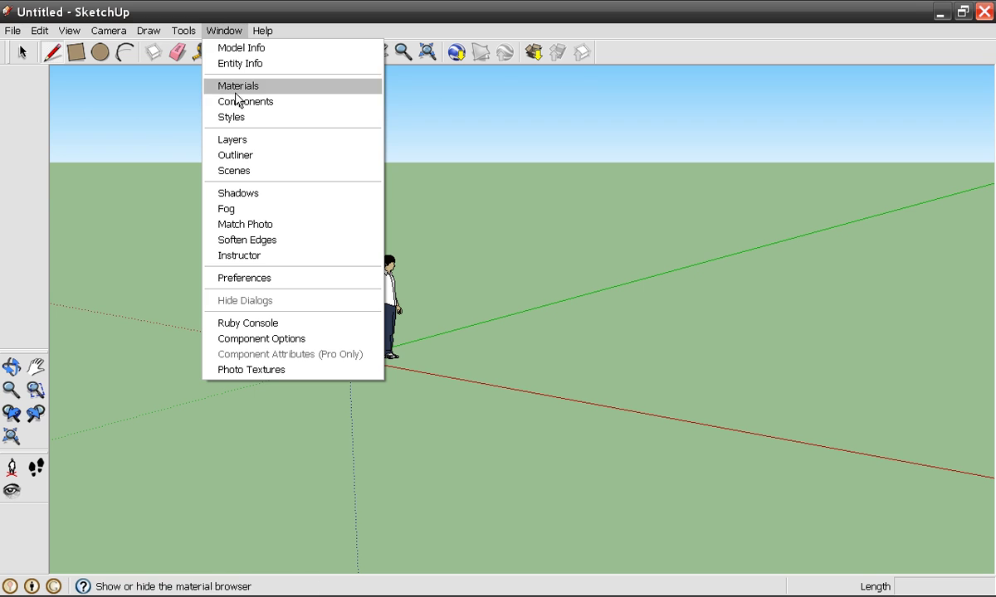
{"action": "left_click", "coordinate": [238, 118]}
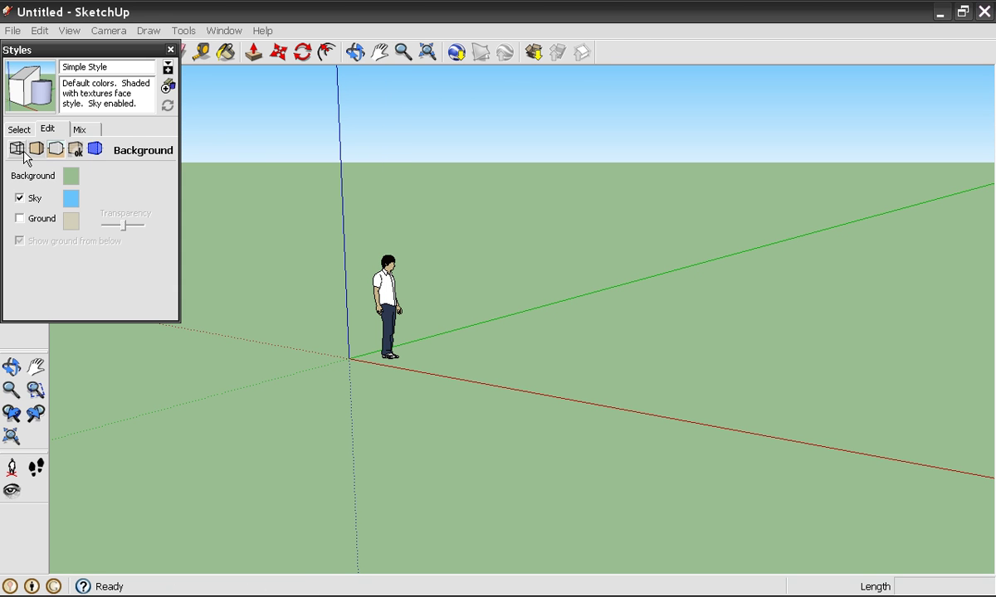
{"action": "left_click", "coordinate": [20, 198]}
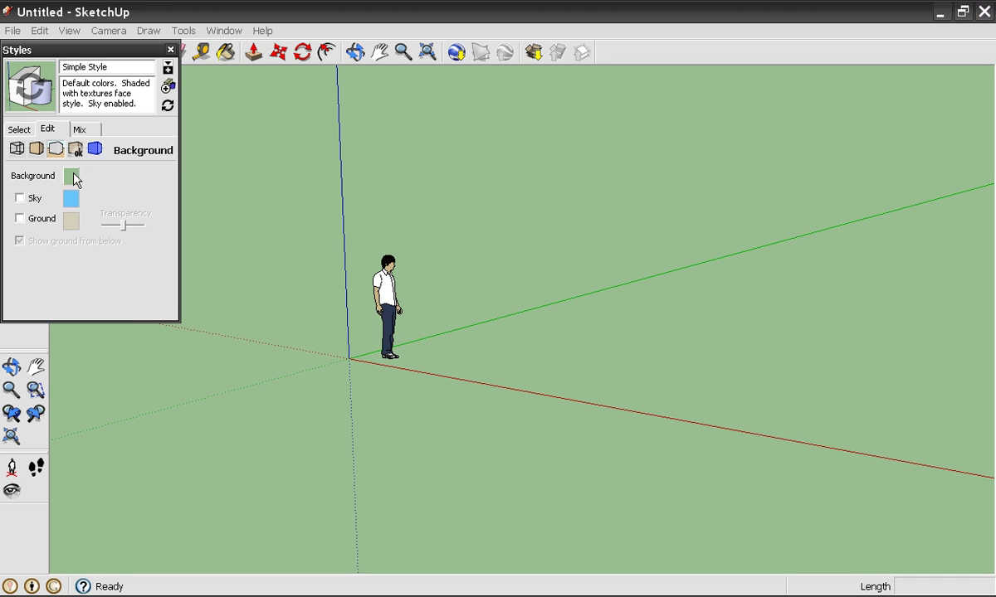
Change the style's background colour to white and close the Styles dialog
{"action": "left_click", "coordinate": [18, 150]}
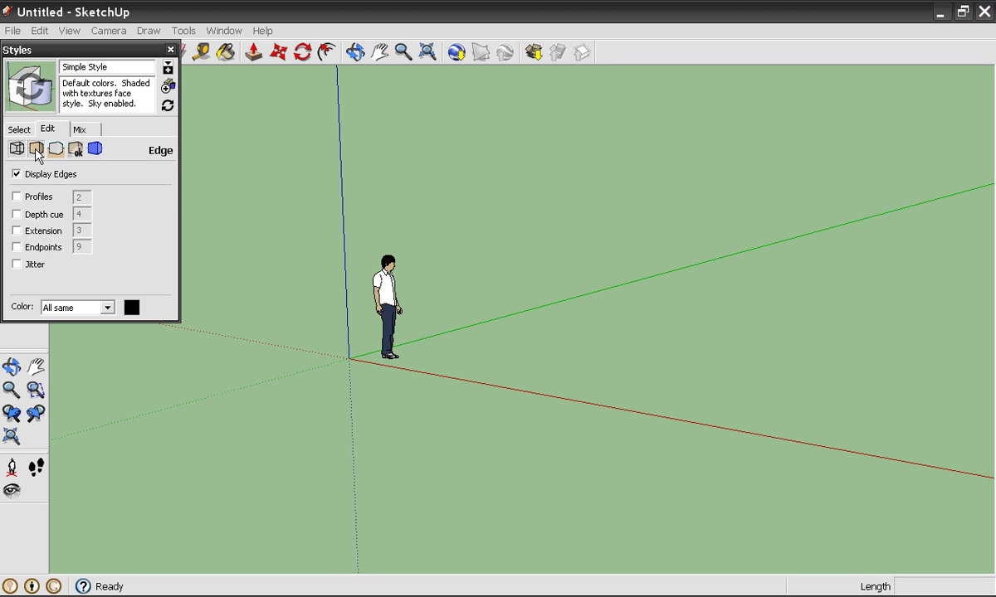
{"action": "left_click", "coordinate": [36, 149]}
{"action": "left_click", "coordinate": [56, 150]}
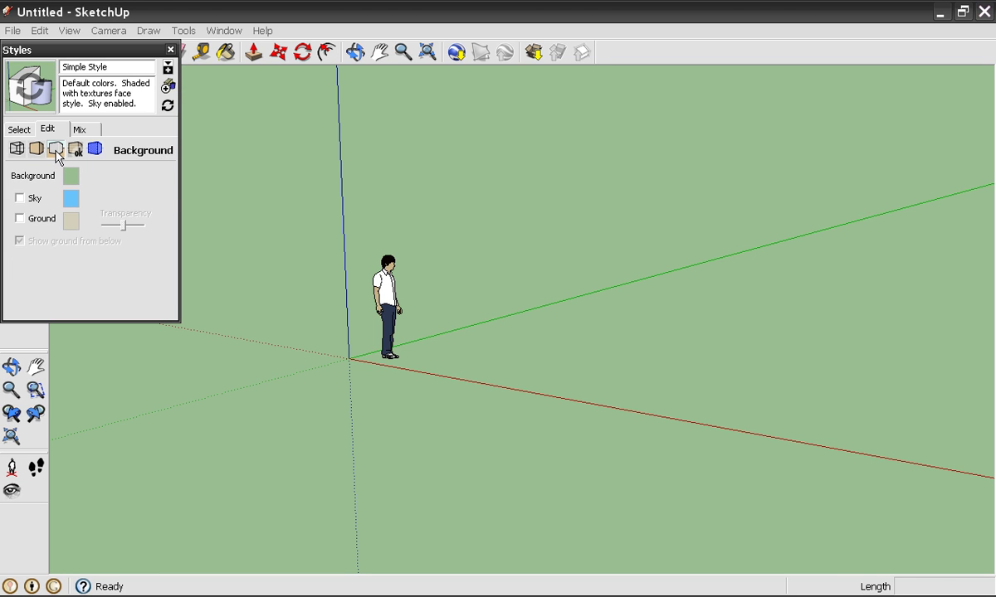
{"action": "left_click", "coordinate": [70, 175]}
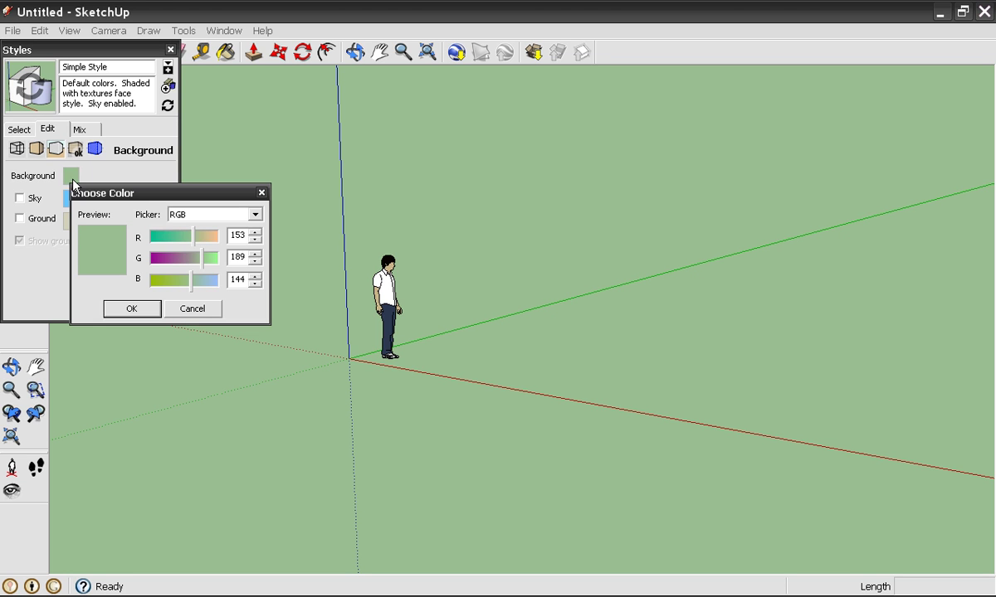
{"action": "left_click_drag", "start_coordinate": [196, 235], "coordinate": [223, 281]}
{"action": "left_click", "coordinate": [152, 317]}
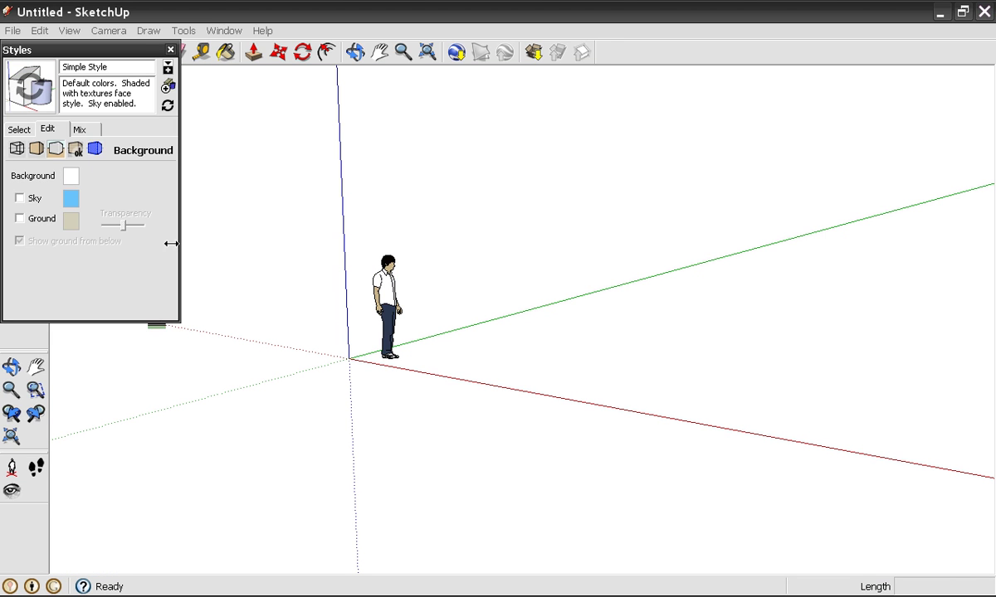
{"action": "left_click", "coordinate": [170, 49]}
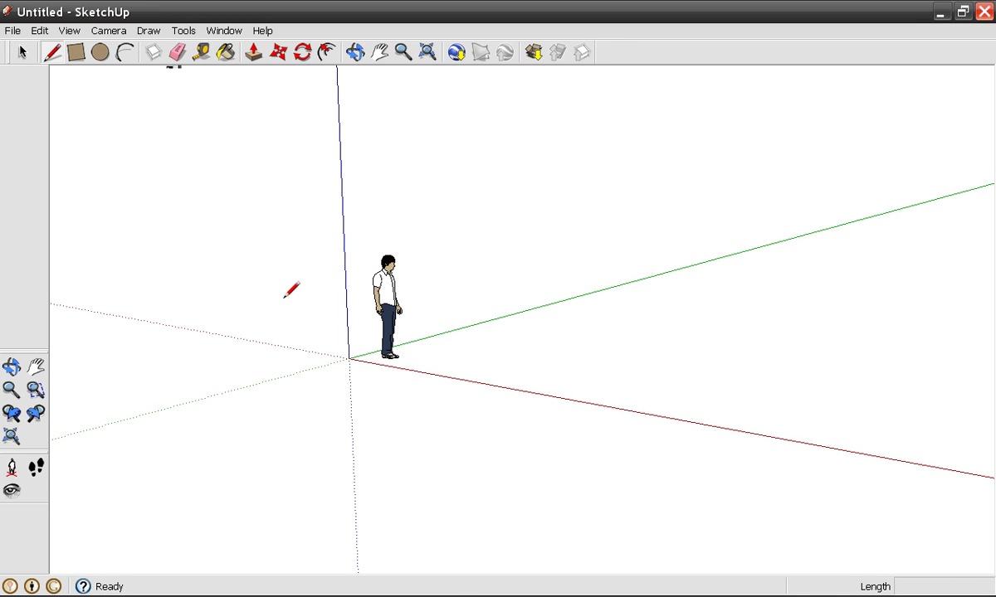
Draw a ground rectangle about 21' 3" by 1' 10" along the red axis and Push/Pull it up about 13' 3" into a wall
{"action": "left_click", "coordinate": [75, 52]}
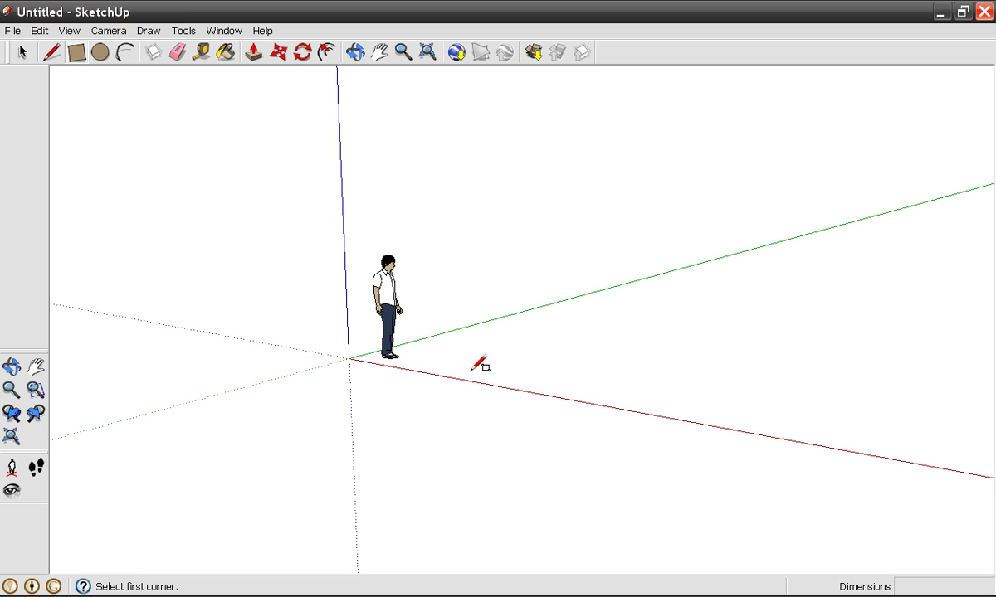
{"action": "left_click", "coordinate": [417, 368]}
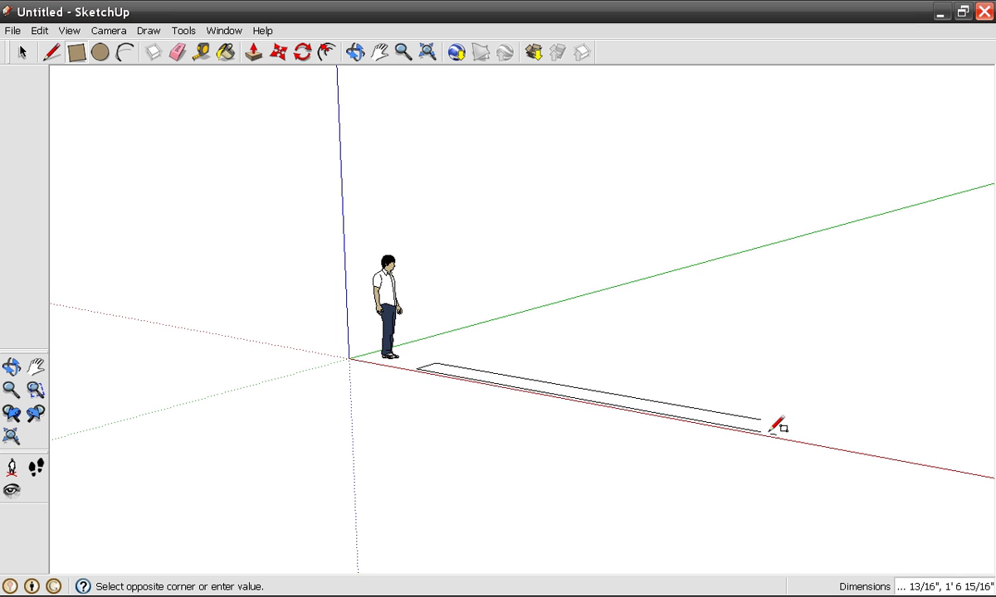
{"action": "left_click", "coordinate": [844, 438]}
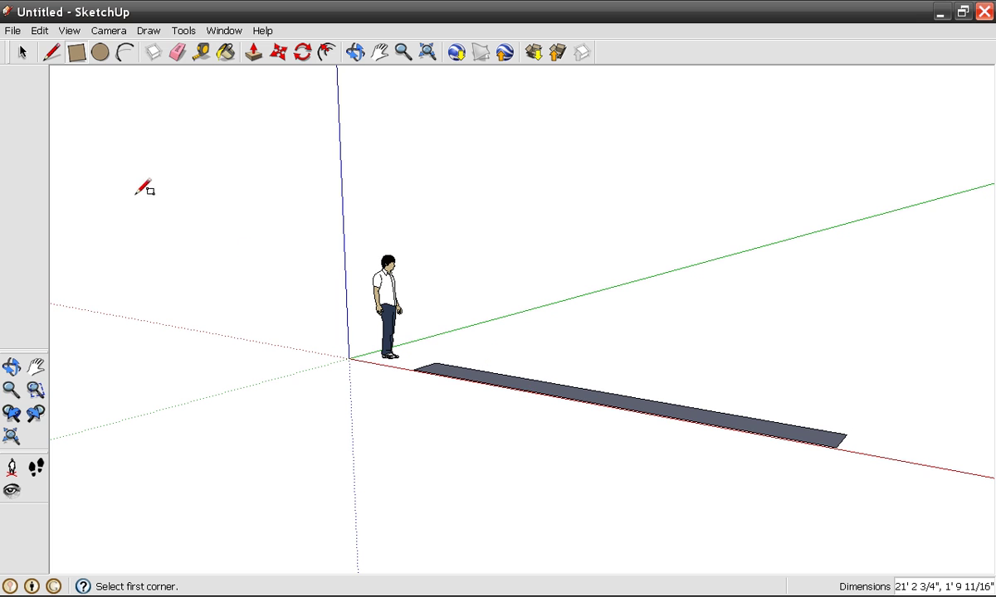
{"action": "left_click", "coordinate": [253, 52]}
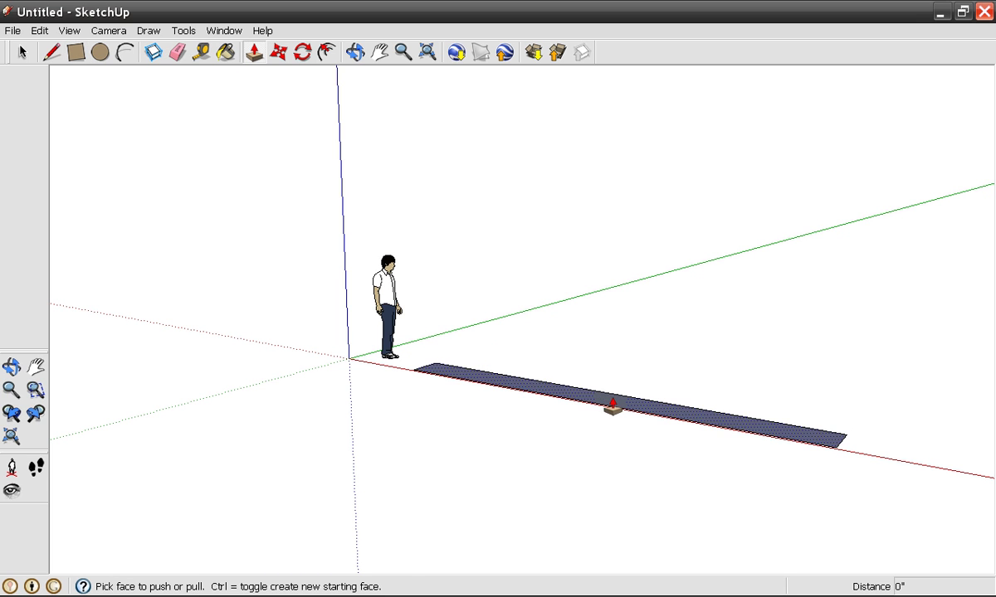
{"action": "left_click_drag", "start_coordinate": [612, 406], "coordinate": [605, 110]}
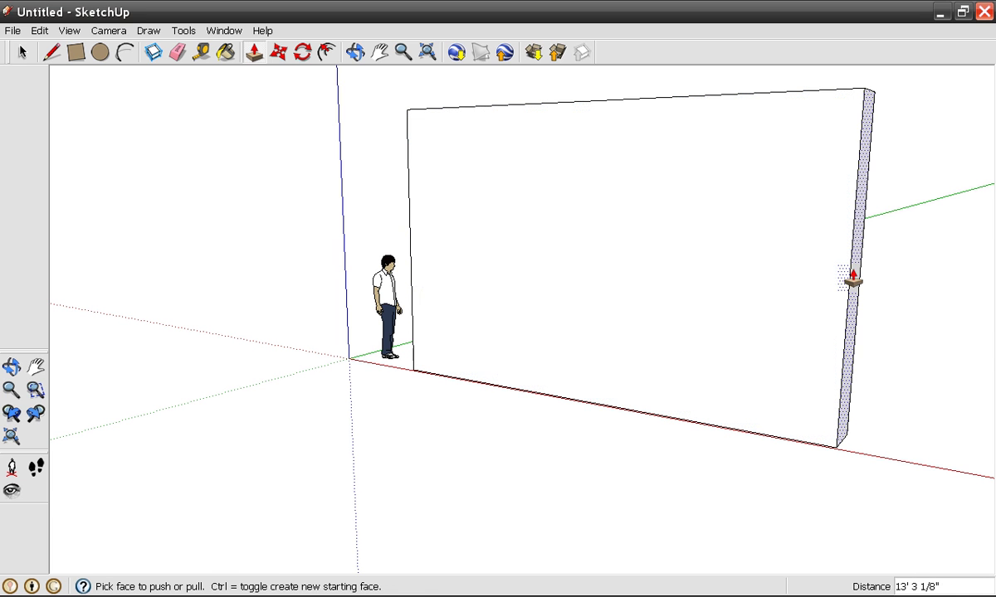
Push/Pull one end of the wall outward about 2' 4" and extend its opposite end to the origin
{"action": "left_click_drag", "start_coordinate": [844, 275], "coordinate": [915, 375]}
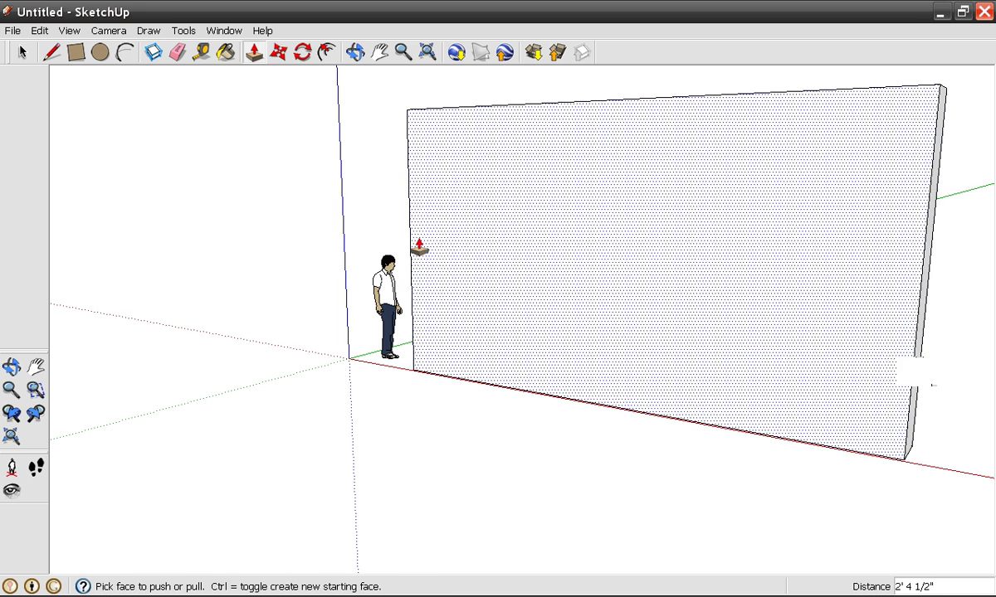
{"action": "left_click", "coordinate": [12, 366]}
{"action": "left_click_drag", "start_coordinate": [68, 367], "coordinate": [660, 289]}
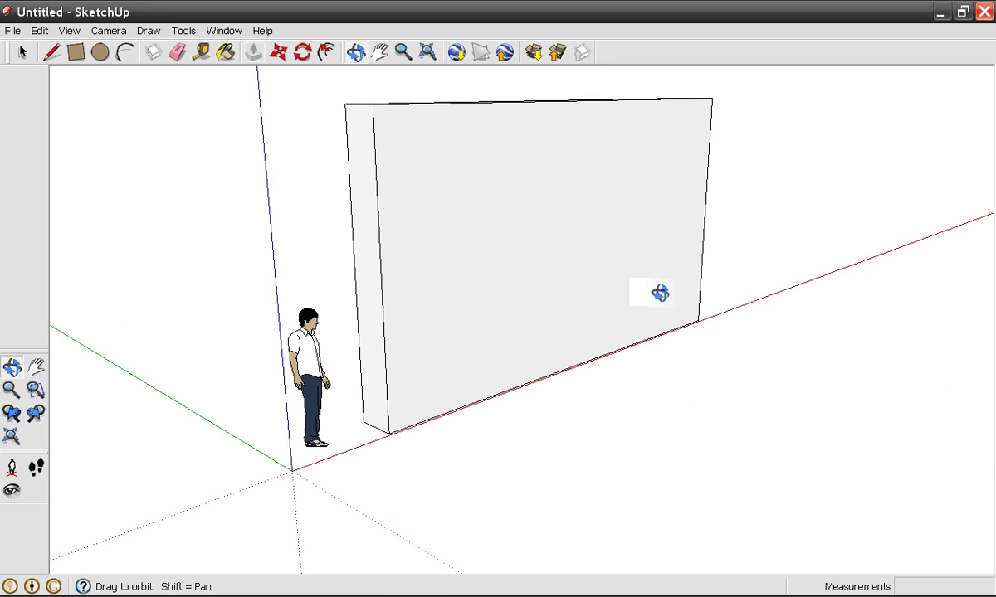
{"action": "left_click", "coordinate": [253, 53]}
{"action": "left_click_drag", "start_coordinate": [357, 247], "coordinate": [253, 290]}
{"action": "left_click", "coordinate": [12, 367]}
{"action": "left_click_drag", "start_coordinate": [568, 373], "coordinate": [291, 370]}
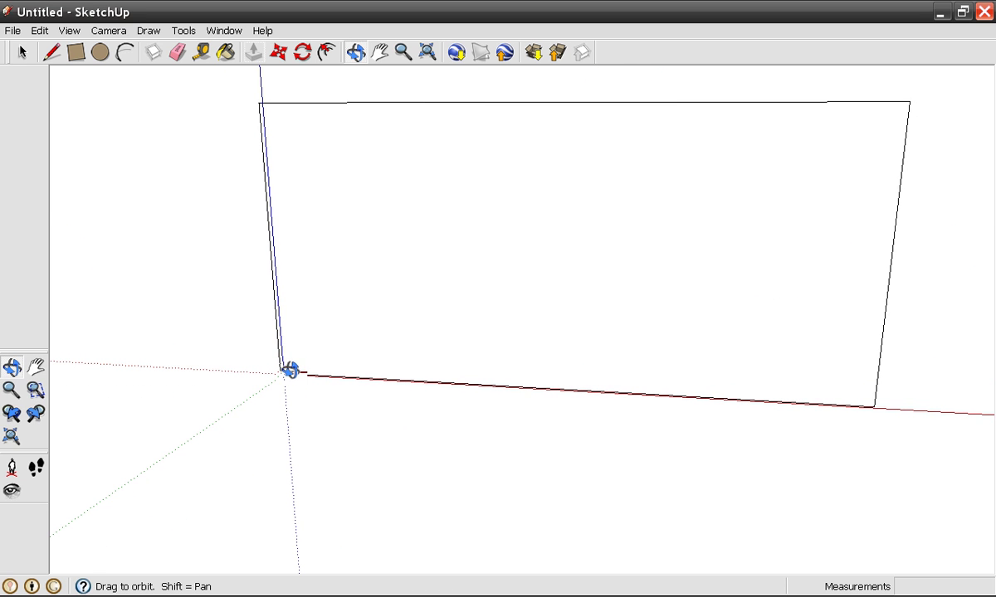
{"action": "left_click", "coordinate": [223, 30]}
{"action": "mouse_move", "coordinate": [189, 34]}
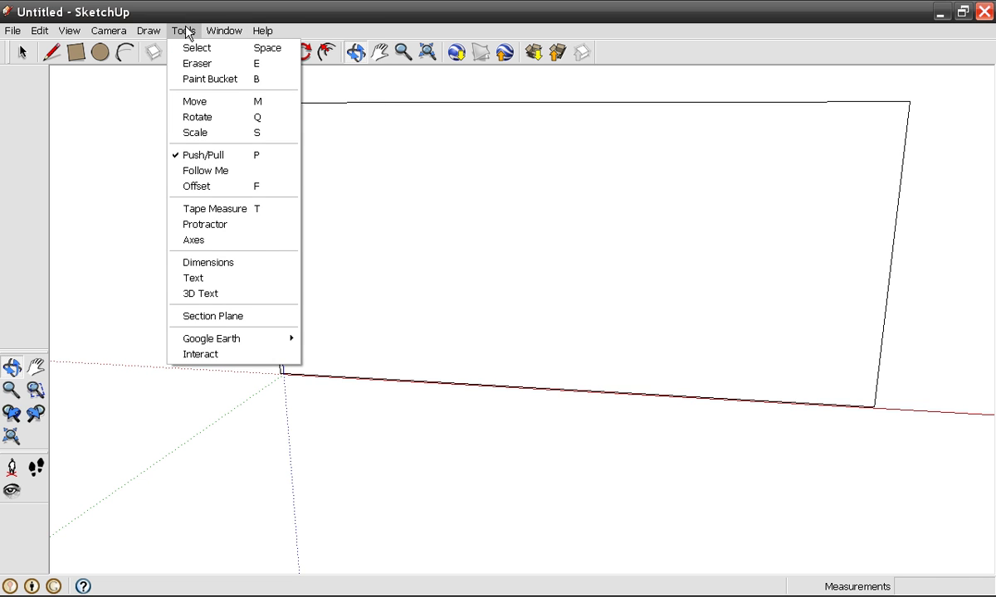
{"action": "mouse_move", "coordinate": [70, 36]}
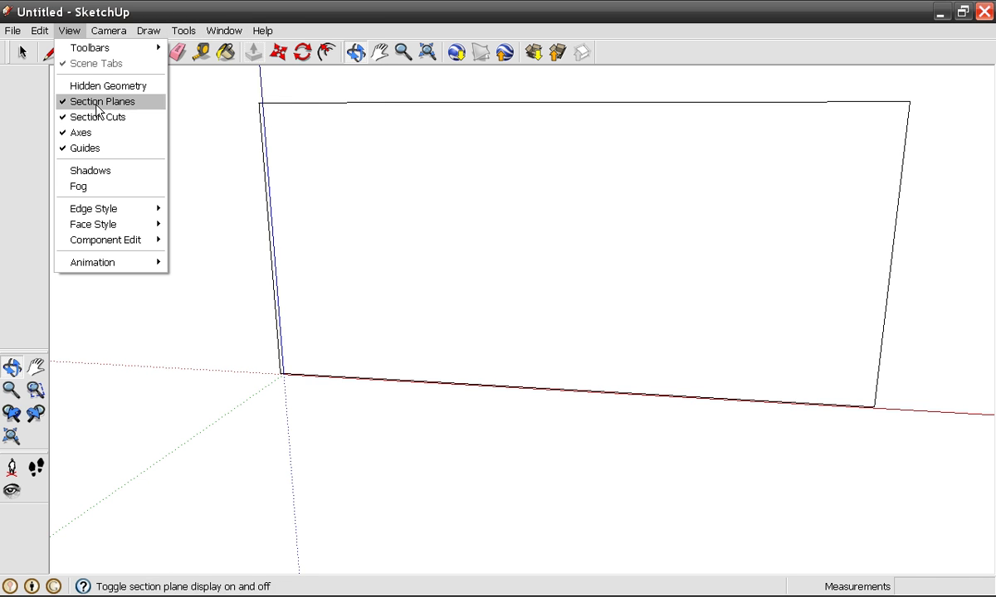
{"action": "mouse_move", "coordinate": [108, 50]}
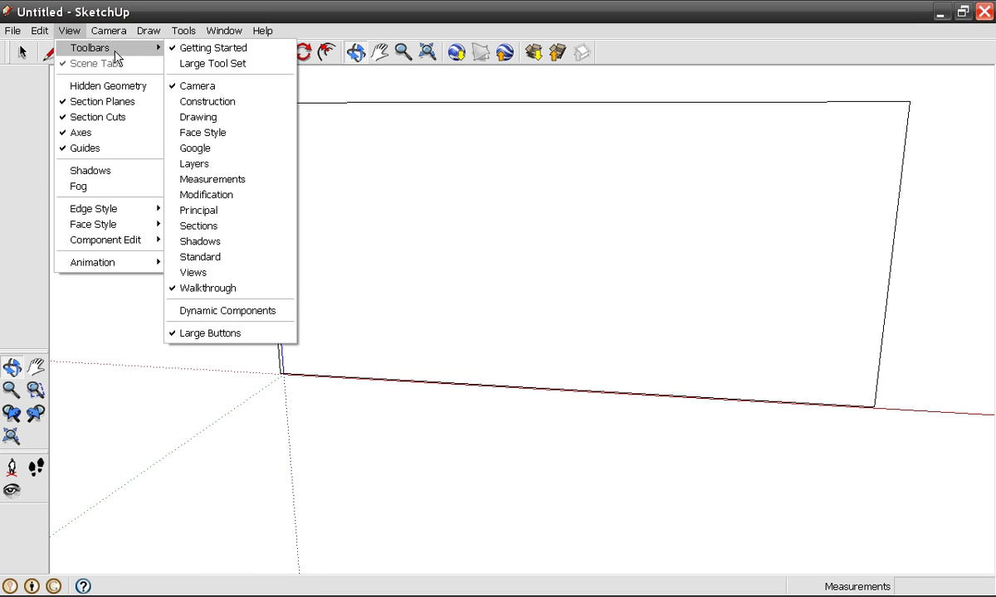
{"action": "left_click", "coordinate": [186, 385]}
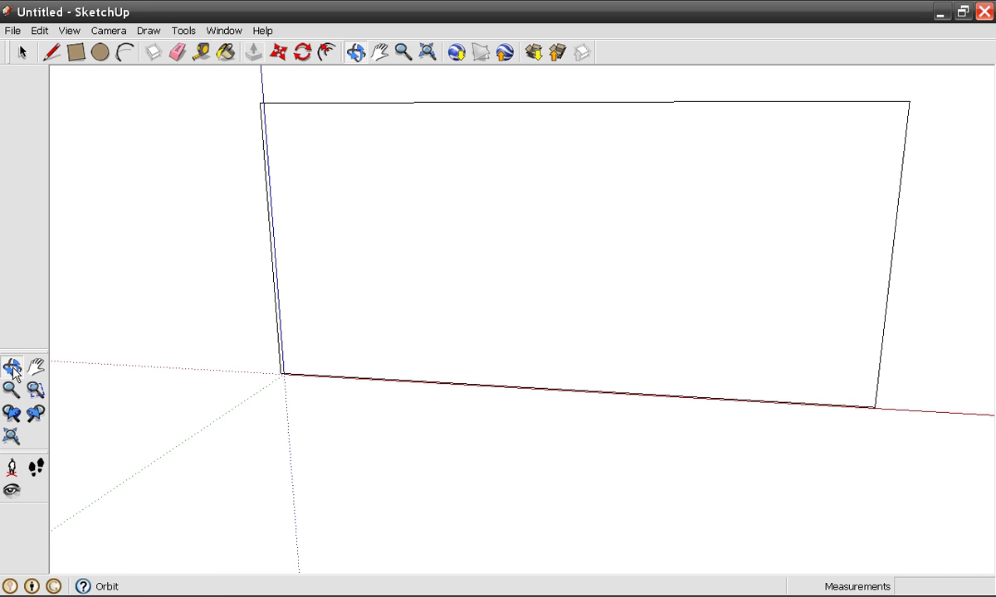
Draw a door rectangle about 3' 8" wide by 7' 8" high on the wall's front face, starting at its bottom edge
{"action": "left_click_drag", "start_coordinate": [467, 226], "coordinate": [252, 197]}
{"action": "left_click", "coordinate": [76, 52]}
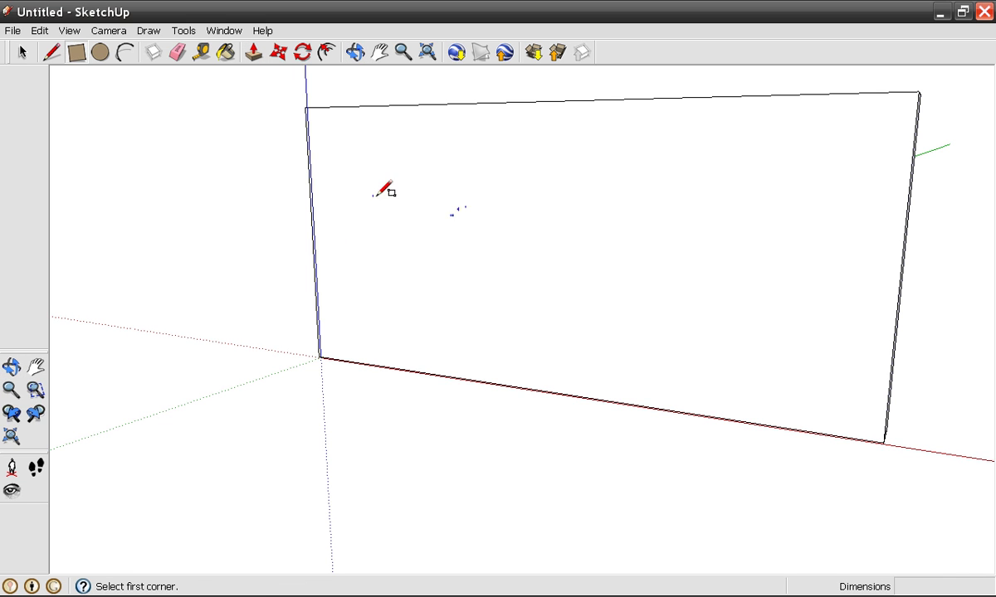
{"action": "left_click", "coordinate": [511, 386]}
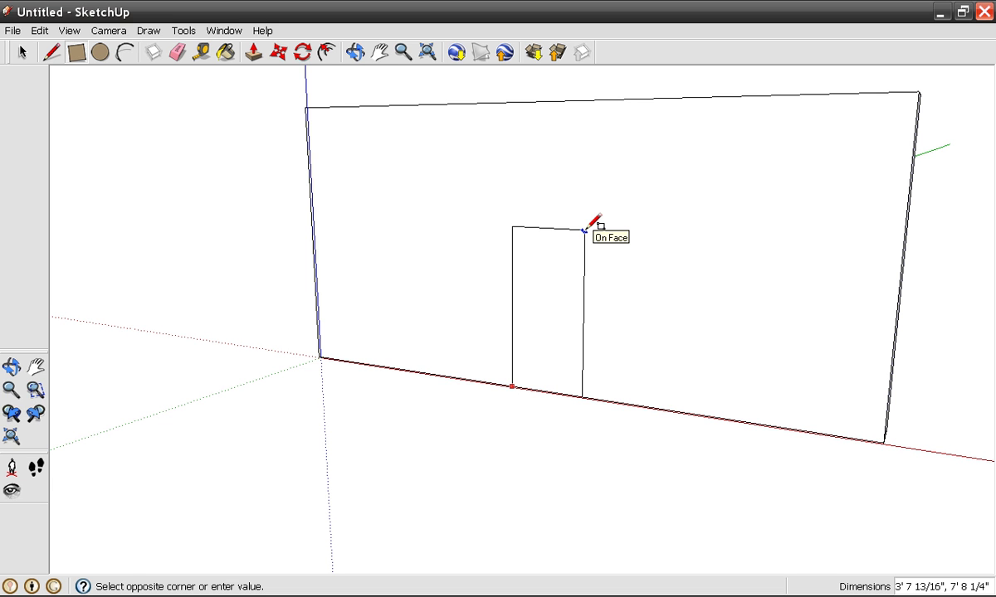
{"action": "left_click", "coordinate": [584, 230]}
{"action": "left_click", "coordinate": [12, 30]}
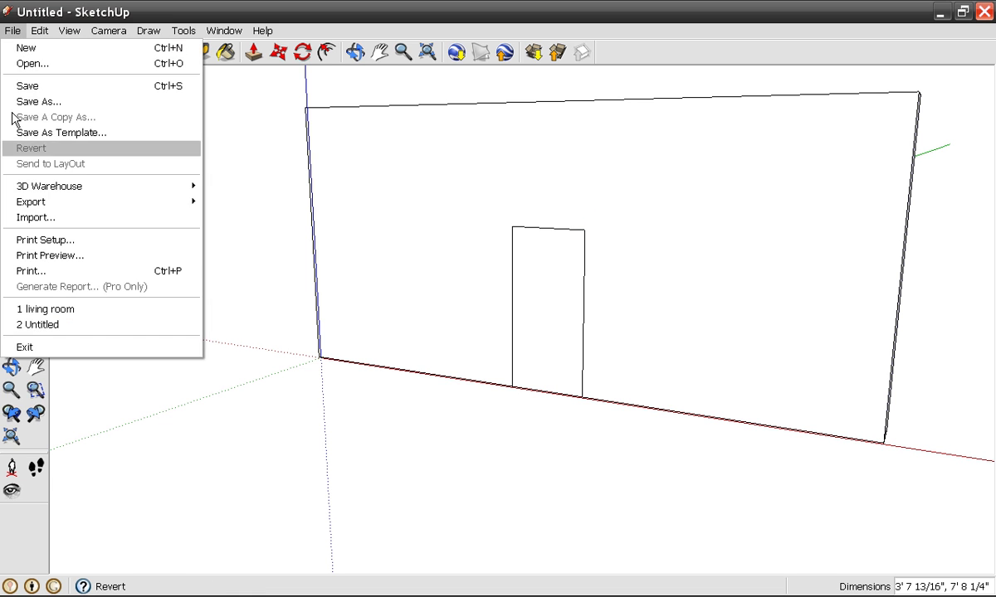
{"action": "left_click", "coordinate": [35, 217]}
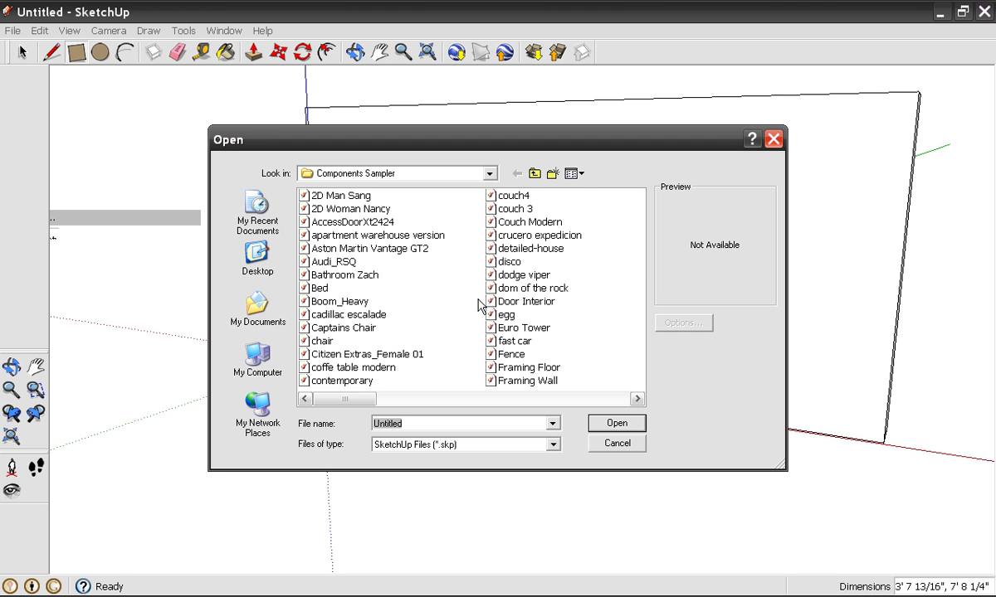
{"action": "left_click_drag", "start_coordinate": [348, 399], "coordinate": [291, 369]}
{"action": "left_click", "coordinate": [772, 140]}
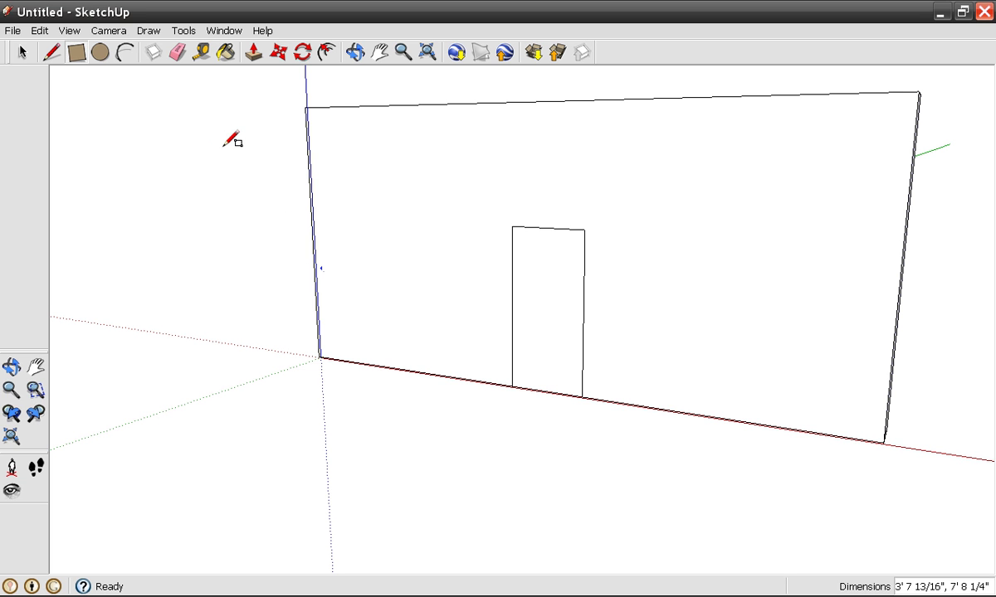
Push the door rectangle about 1' 9 1/2" through the wall and push the wall's front face back about 1' 3"
{"action": "left_click", "coordinate": [253, 53]}
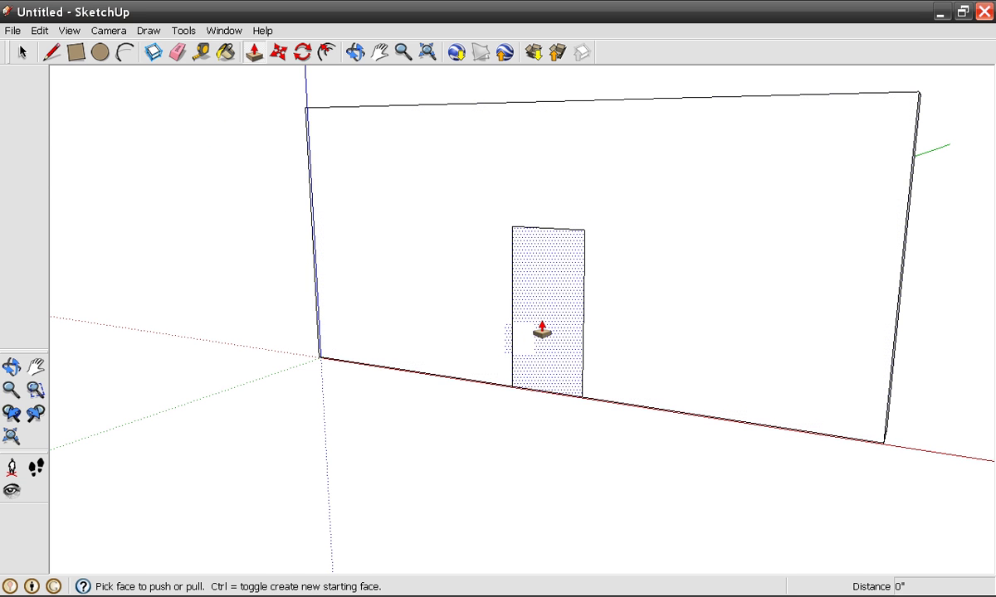
{"action": "left_click", "coordinate": [555, 306]}
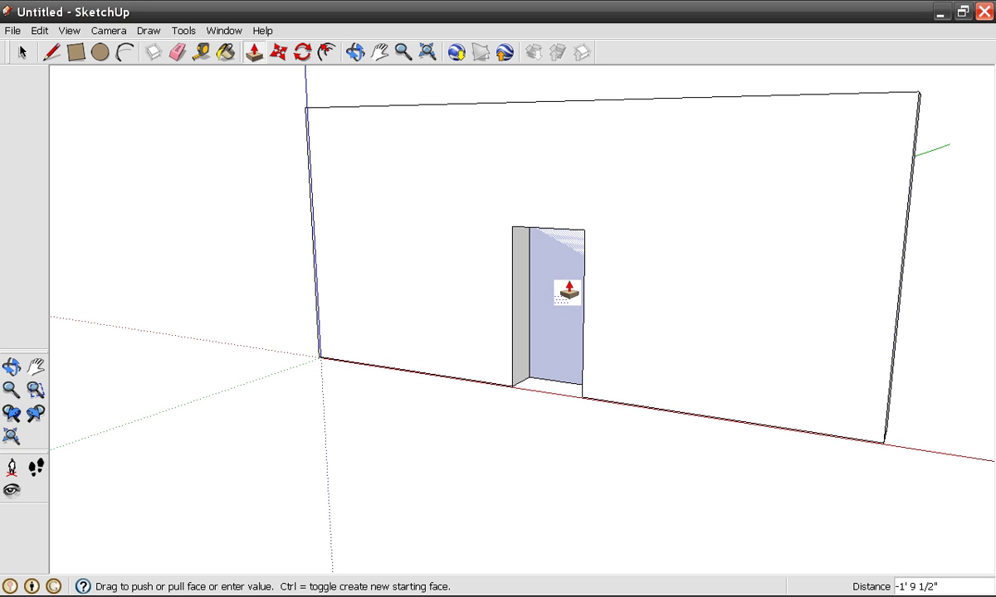
{"action": "left_click", "coordinate": [568, 289]}
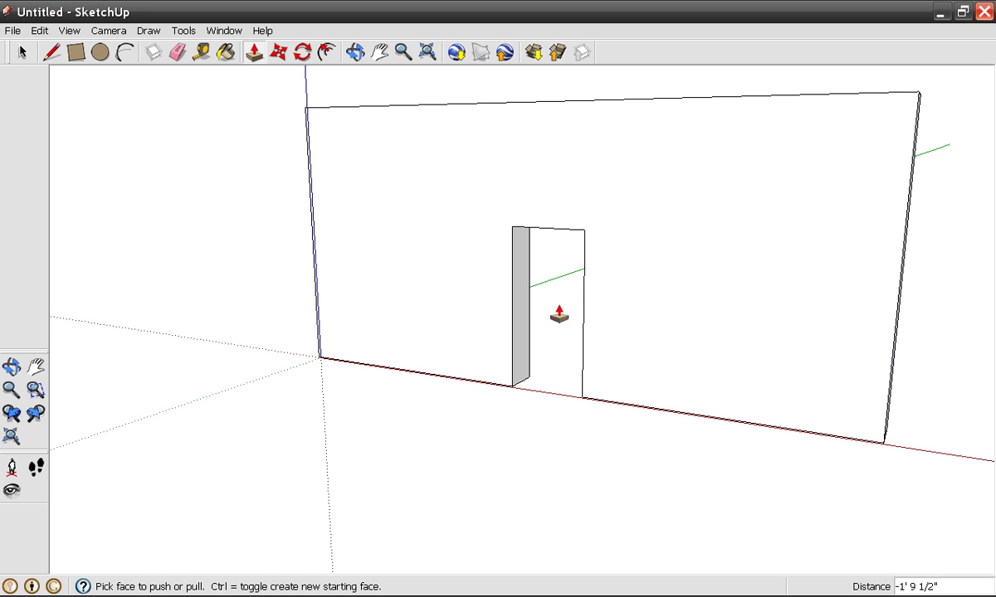
{"action": "left_click", "coordinate": [400, 256]}
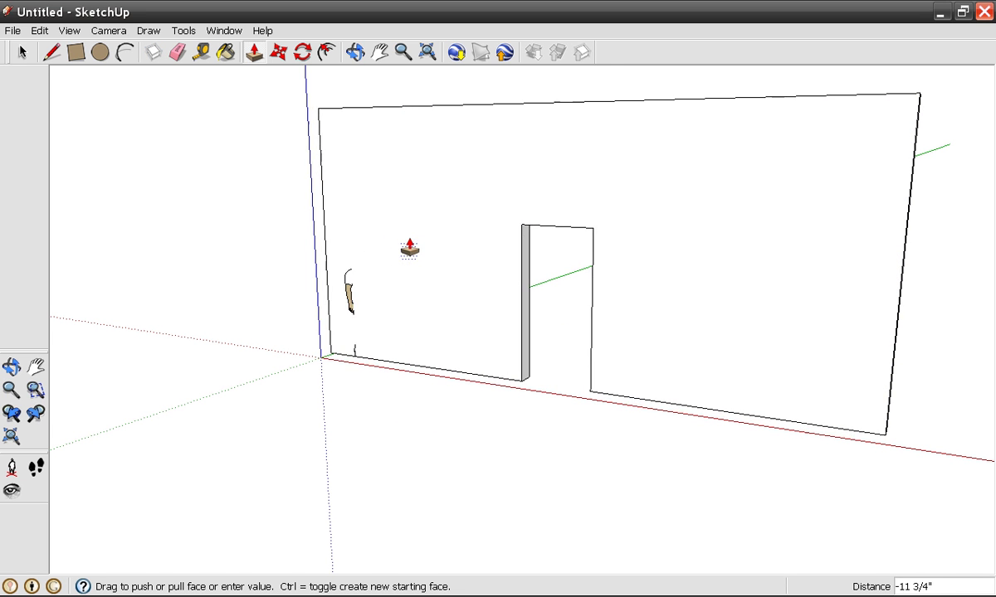
{"action": "left_click", "coordinate": [407, 248]}
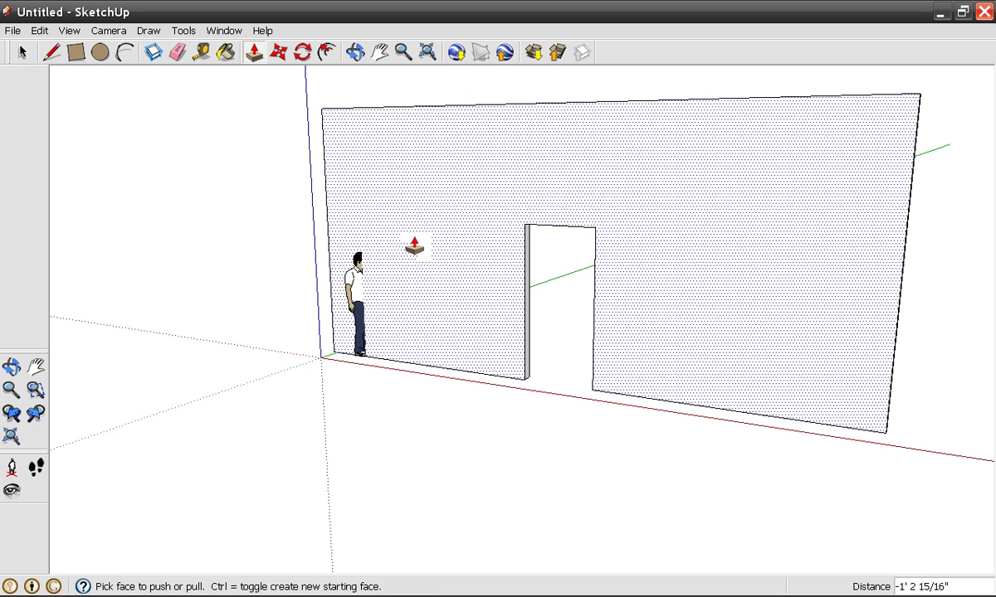
Try to move the wall's front face forward about 6" and undo the move
{"action": "left_click", "coordinate": [278, 53]}
{"action": "left_click", "coordinate": [462, 192]}
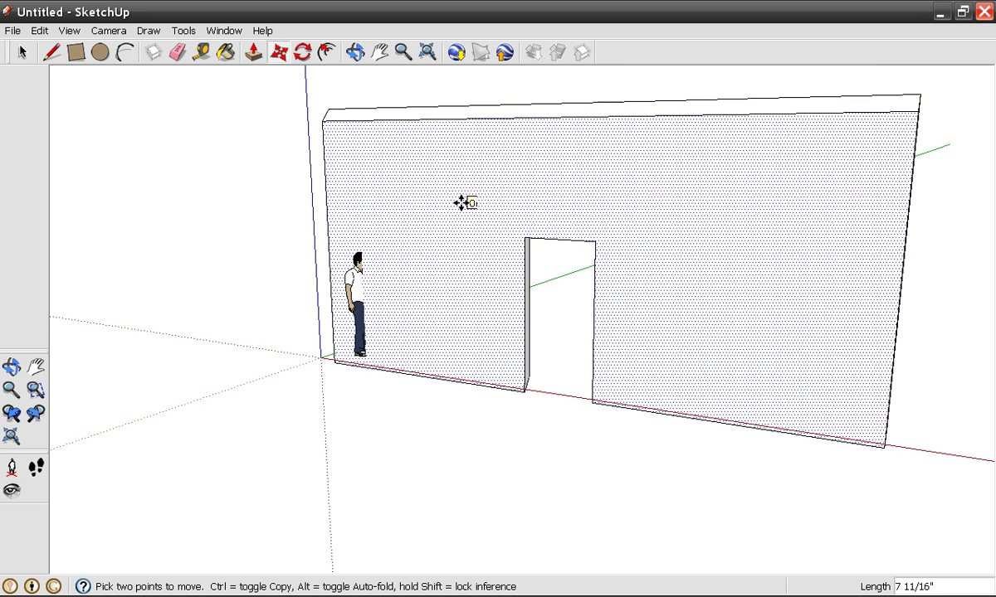
{"action": "left_click", "coordinate": [464, 203]}
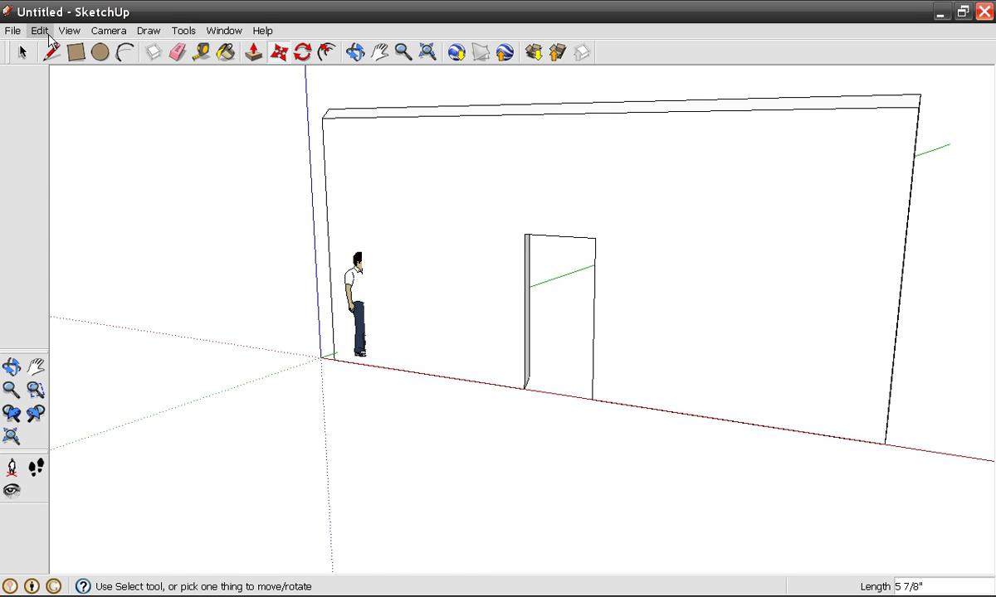
{"action": "left_click", "coordinate": [42, 32]}
{"action": "left_click", "coordinate": [50, 47]}
Select the wall and the human figure together and move them so the wall's base lies along the red axis
{"action": "left_click", "coordinate": [23, 53]}
{"action": "left_click_drag", "start_coordinate": [274, 96], "coordinate": [984, 480]}
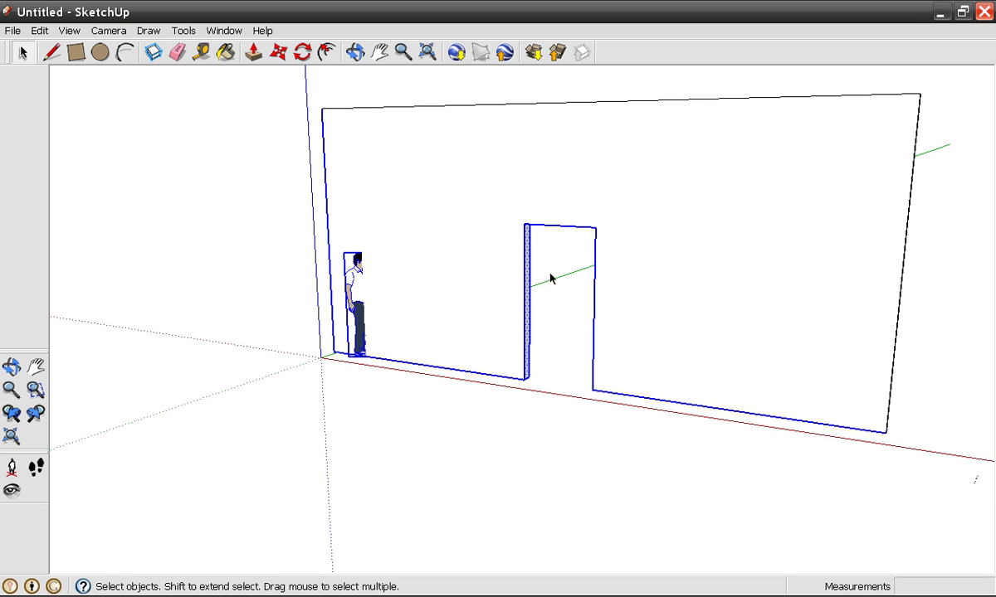
{"action": "left_click", "coordinate": [278, 52]}
{"action": "left_click", "coordinate": [497, 250]}
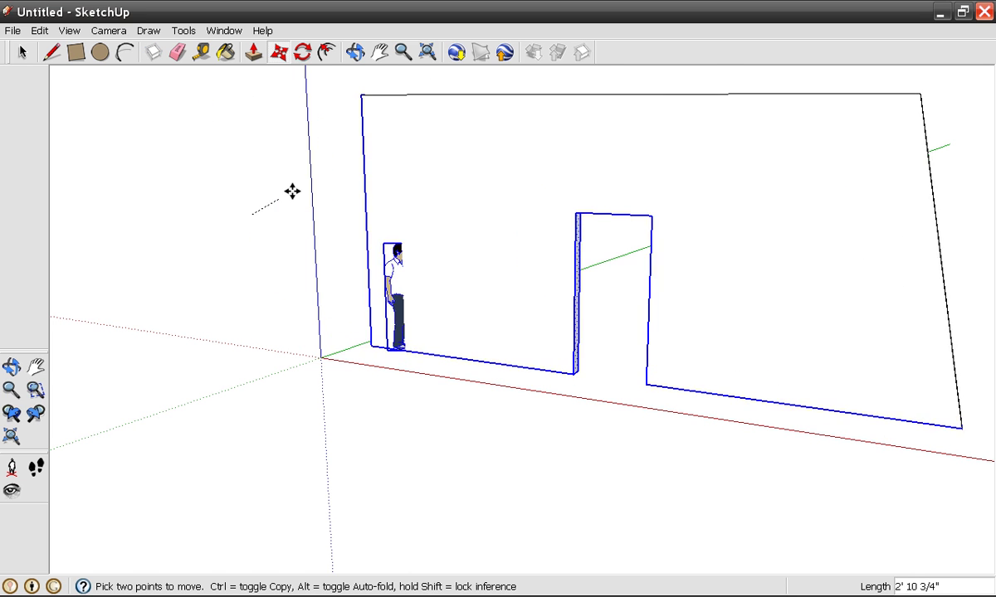
{"action": "left_click", "coordinate": [252, 207]}
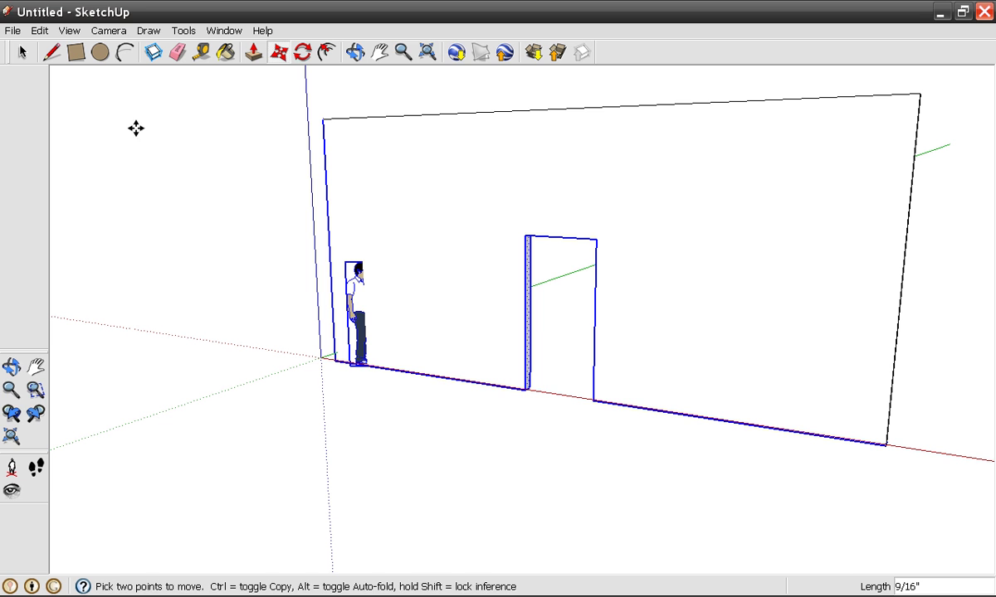
{"action": "left_click", "coordinate": [23, 51]}
{"action": "left_click", "coordinate": [216, 207]}
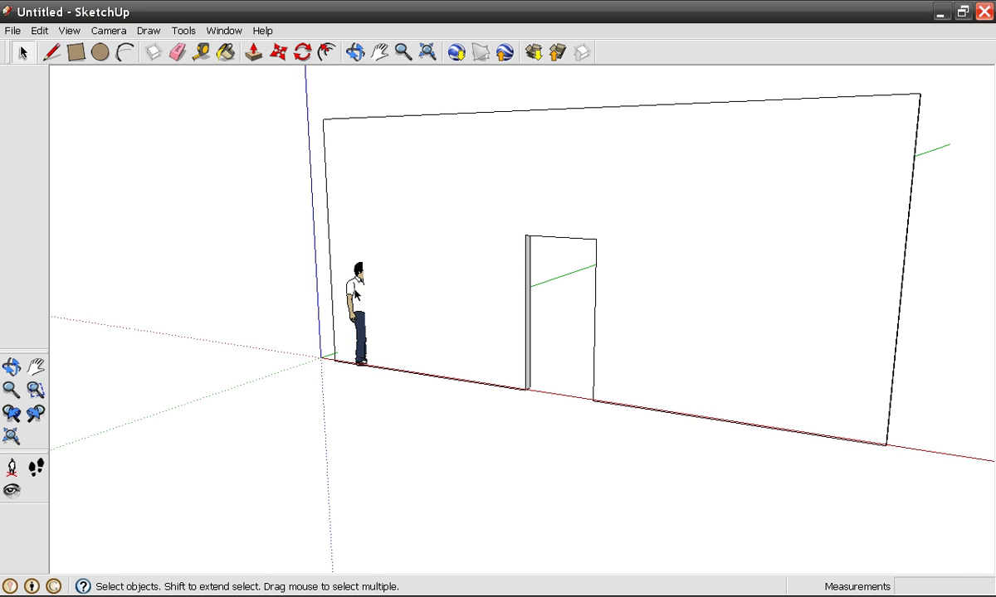
Select only the human figure and move it about 4' 5" to stand beside the wall near the origin
{"action": "left_click", "coordinate": [359, 303]}
{"action": "left_click", "coordinate": [332, 293], "text": "shift"}
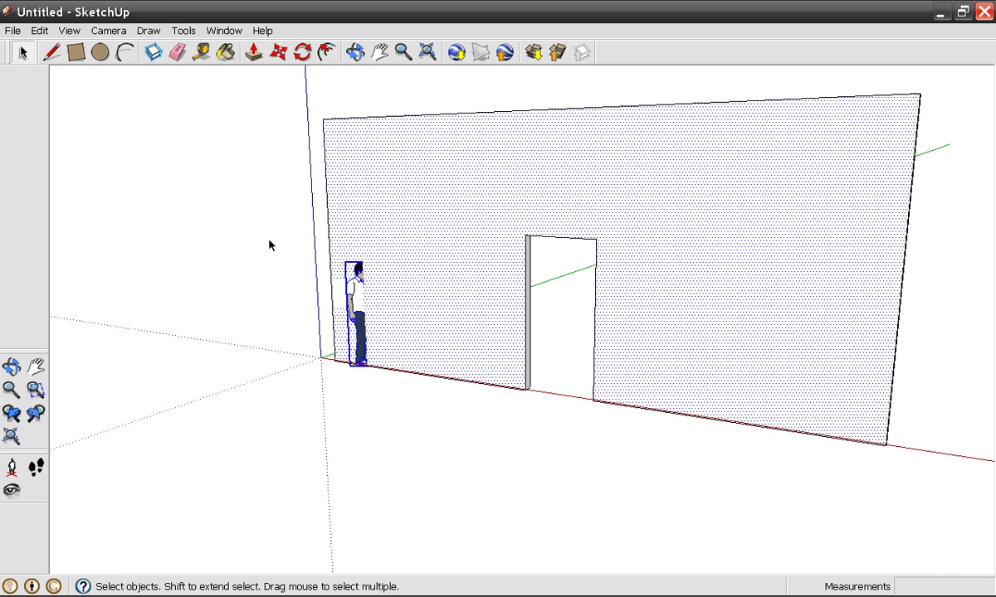
{"action": "left_click", "coordinate": [244, 235]}
{"action": "left_click", "coordinate": [348, 291]}
{"action": "left_click", "coordinate": [279, 51]}
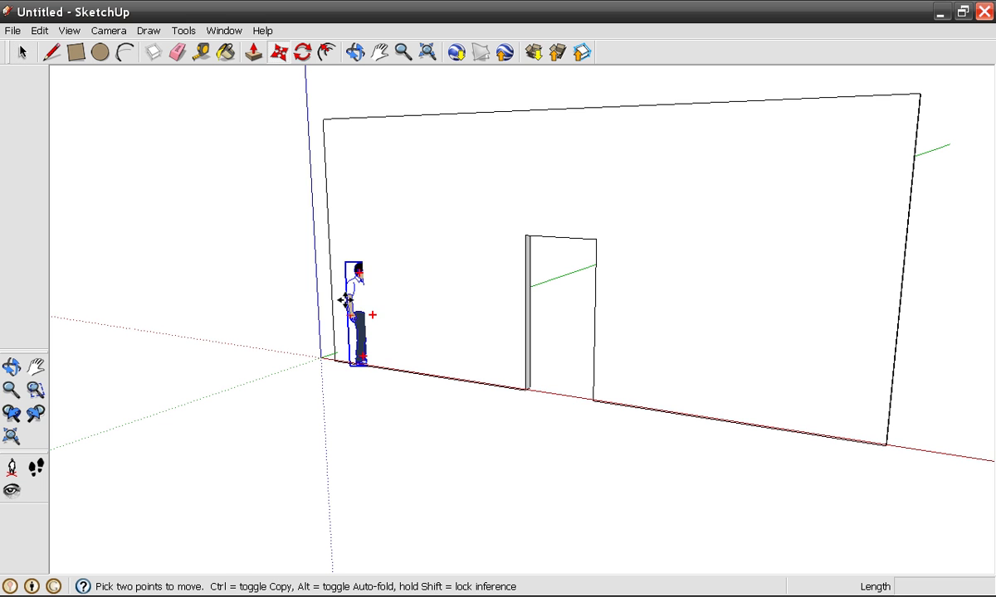
{"action": "left_click", "coordinate": [365, 312]}
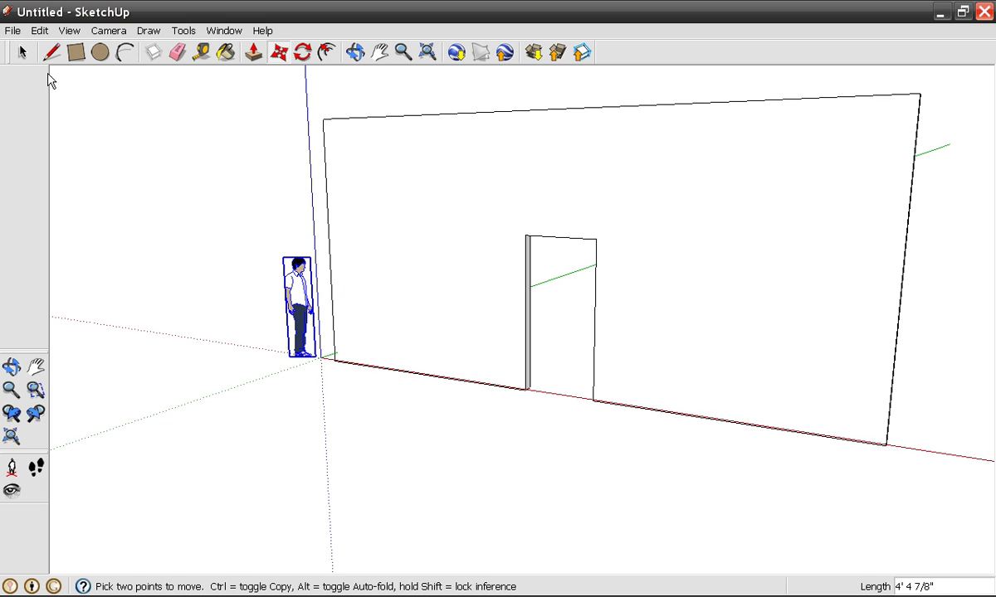
{"action": "left_click", "coordinate": [25, 53]}
{"action": "left_click", "coordinate": [242, 290]}
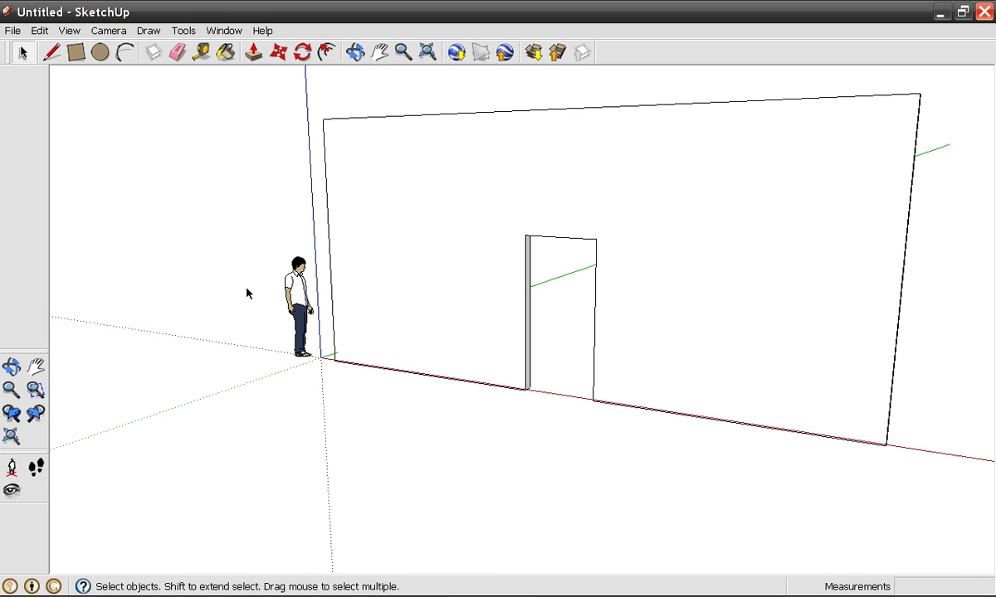
Move the human figure about 16' 2" along the red axis into the doorway
{"action": "left_click", "coordinate": [297, 298]}
{"action": "left_click_drag", "start_coordinate": [311, 289], "coordinate": [487, 367]}
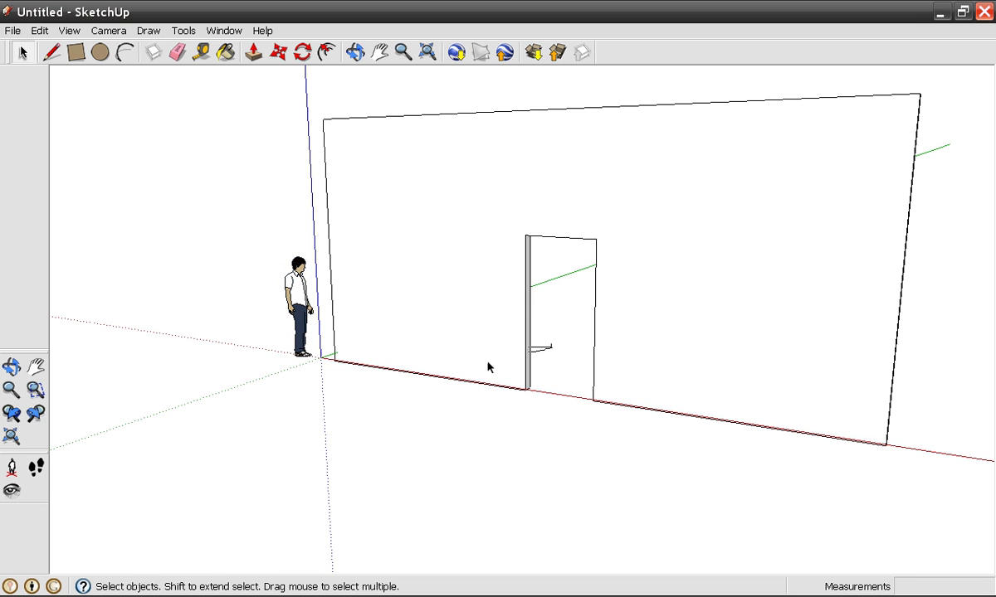
{"action": "left_click", "coordinate": [304, 299]}
{"action": "left_click", "coordinate": [279, 51]}
{"action": "left_click", "coordinate": [295, 287]}
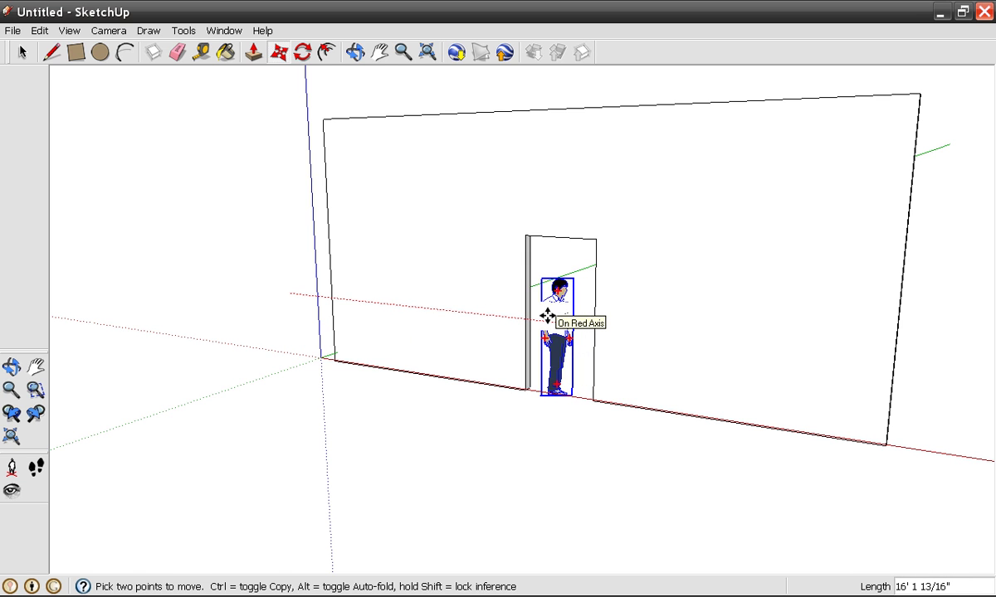
{"action": "left_click", "coordinate": [547, 315]}
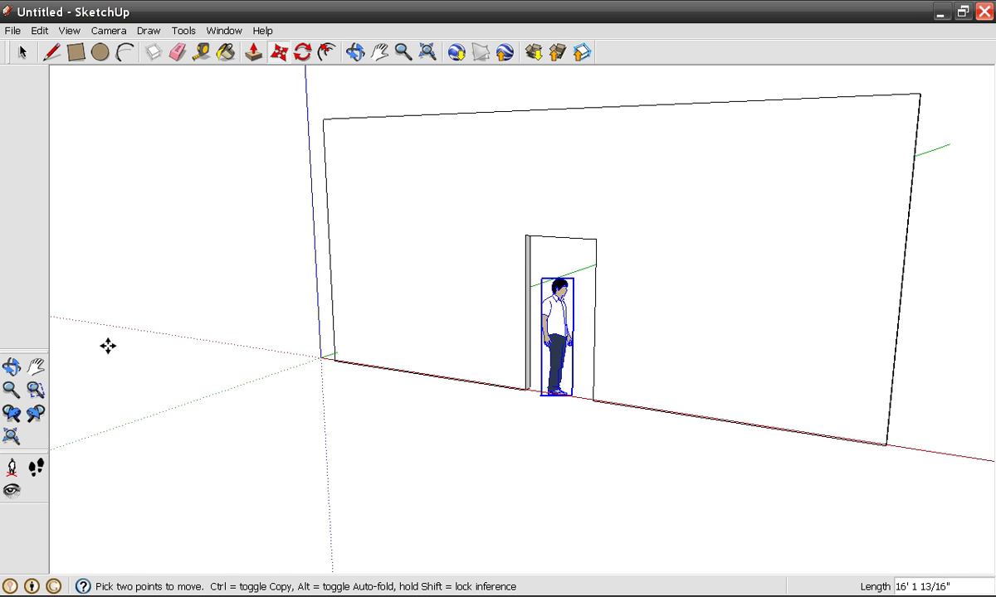
Push/Pull the underside of the doorway's top down to just above the figure's head
{"action": "left_click", "coordinate": [11, 368]}
{"action": "left_click_drag", "start_coordinate": [166, 315], "coordinate": [281, 240]}
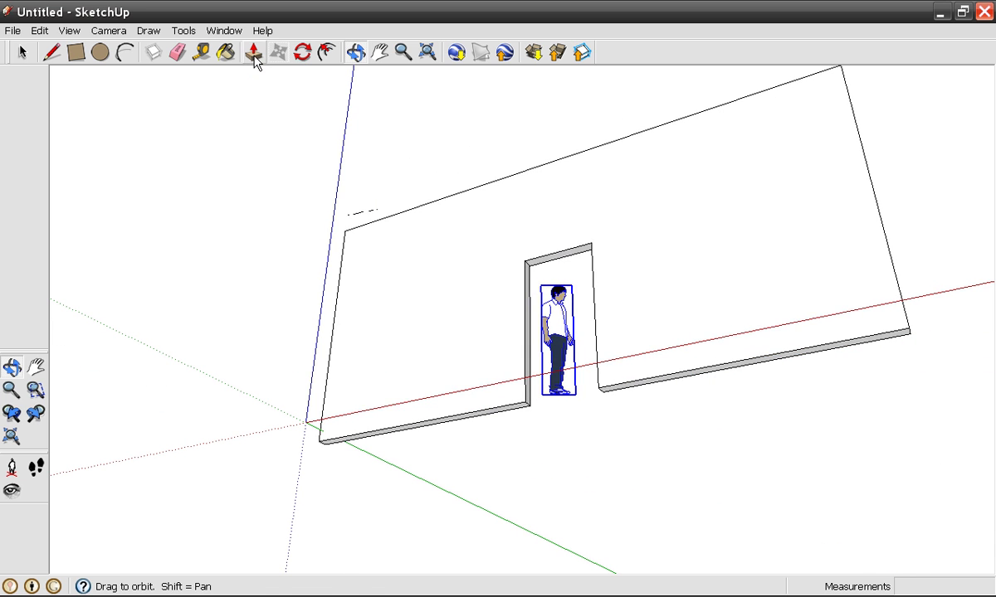
{"action": "left_click", "coordinate": [253, 52]}
{"action": "left_click_drag", "start_coordinate": [561, 263], "coordinate": [562, 285]}
{"action": "left_click", "coordinate": [11, 366]}
{"action": "left_click_drag", "start_coordinate": [274, 224], "coordinate": [314, 401]}
Delete the human figure standing in the doorway
{"action": "left_click", "coordinate": [22, 52]}
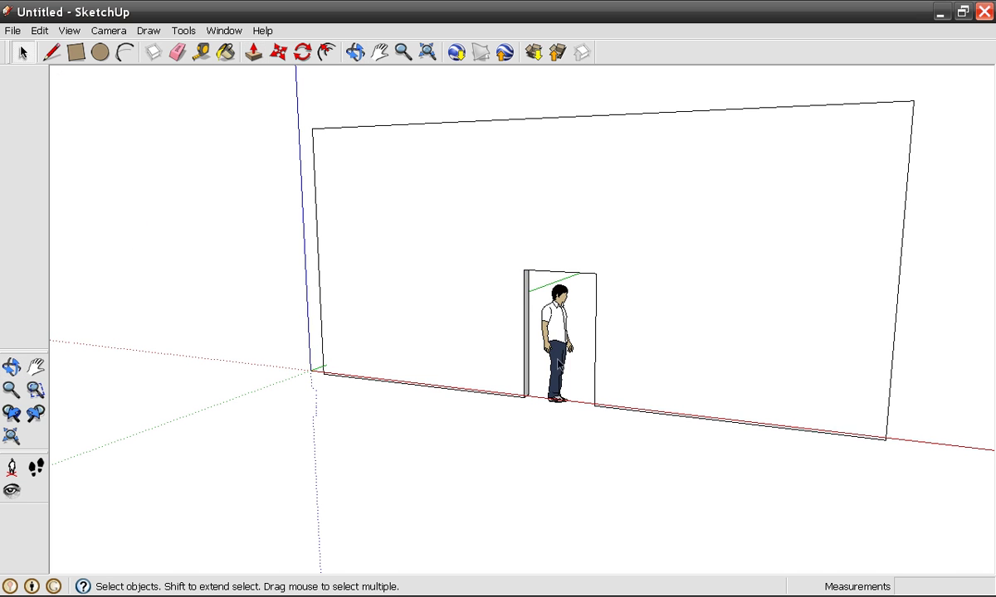
{"action": "left_click", "coordinate": [553, 345]}
{"action": "key", "text": "Delete"}
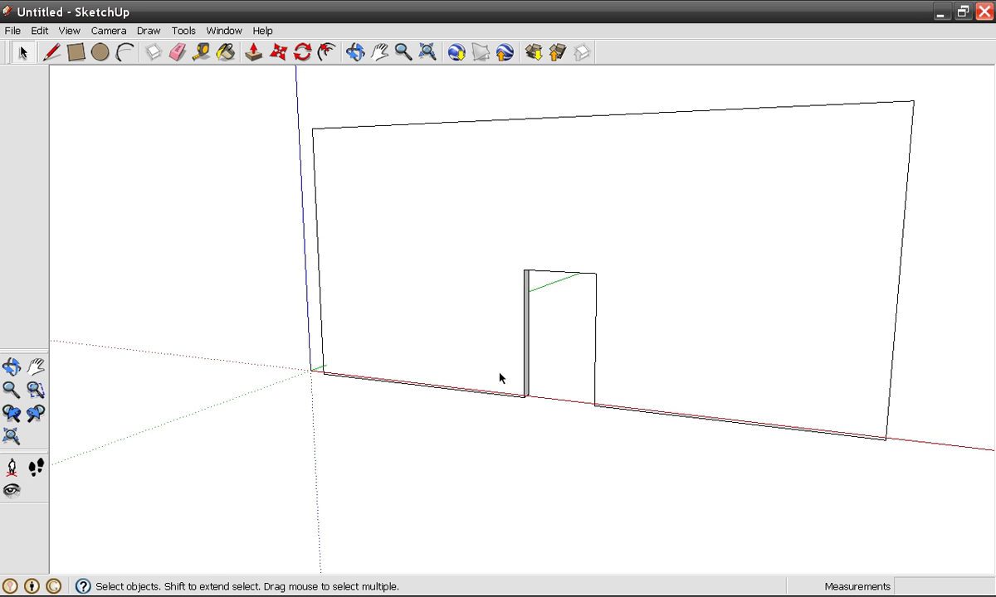
{"action": "left_click", "coordinate": [10, 365]}
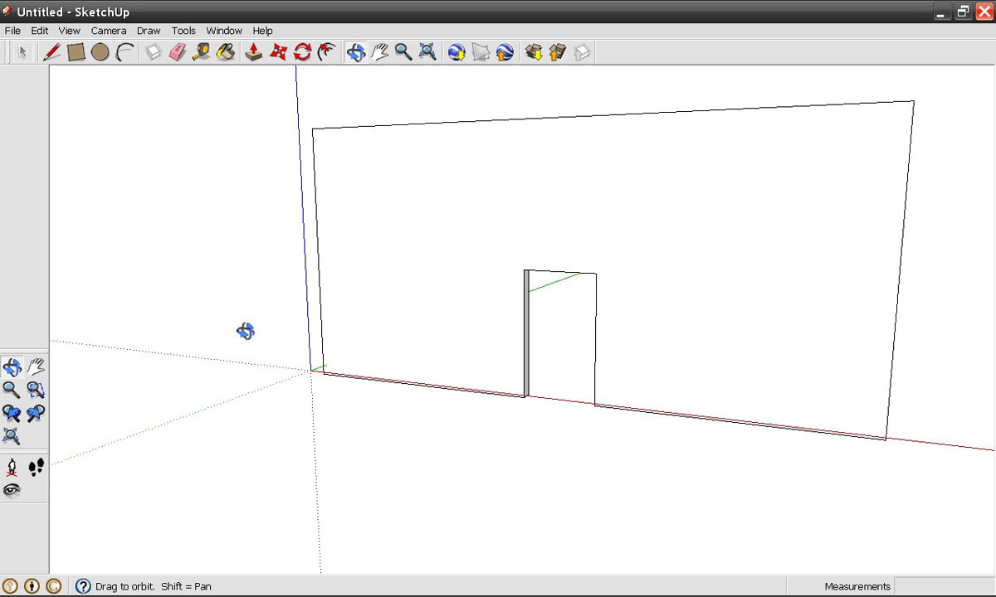
{"action": "mouse_move", "coordinate": [253, 331]}
{"action": "left_mouse_down"}
{"action": "mouse_move", "coordinate": [4, 327]}
{"action": "mouse_move", "coordinate": [329, 291]}
{"action": "mouse_move", "coordinate": [305, 226]}
{"action": "mouse_move", "coordinate": [547, 326]}
{"action": "mouse_move", "coordinate": [410, 306]}
{"action": "mouse_move", "coordinate": [609, 322]}
{"action": "mouse_move", "coordinate": [611, 256]}
{"action": "mouse_move", "coordinate": [663, 340]}
{"action": "mouse_move", "coordinate": [667, 273]}
{"action": "mouse_move", "coordinate": [654, 304]}
{"action": "left_mouse_up"}
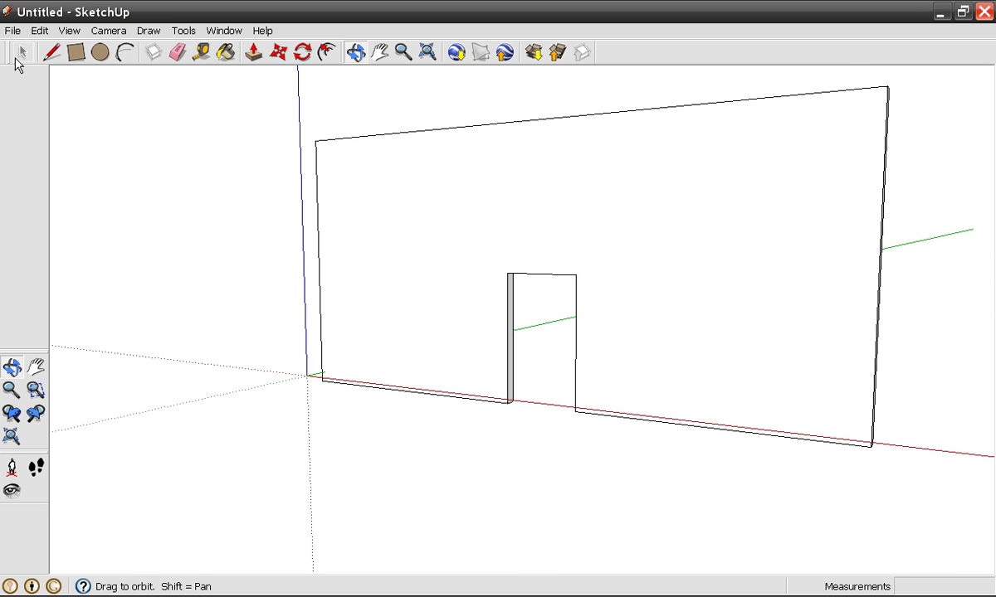
Select the entire wall, move it about 1' 4" back from the red axis along the green axis, and deselect it
{"action": "left_click", "coordinate": [20, 53]}
{"action": "left_click_drag", "start_coordinate": [242, 115], "coordinate": [954, 419]}
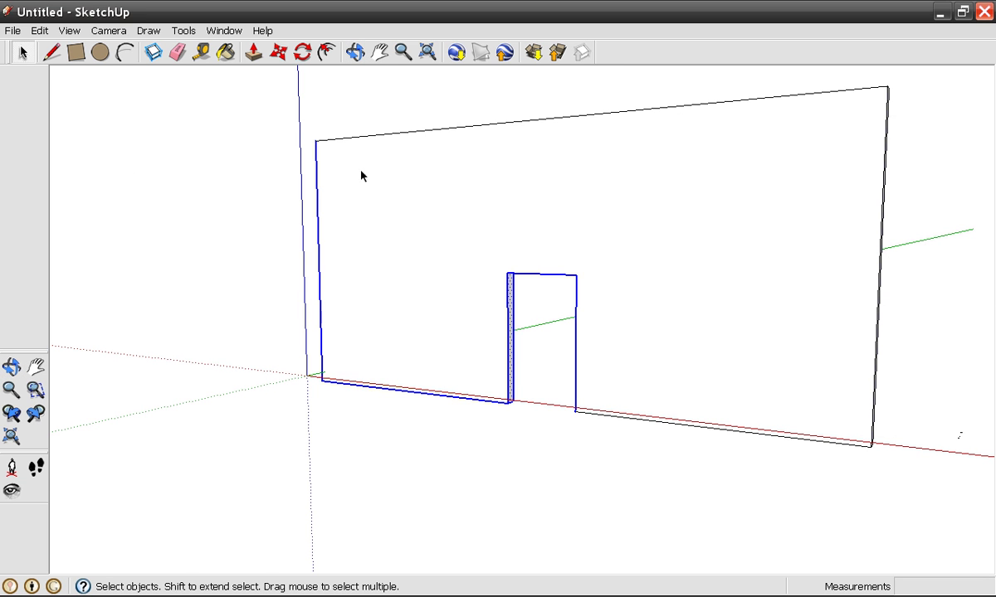
{"action": "left_click_drag", "start_coordinate": [271, 72], "coordinate": [845, 462]}
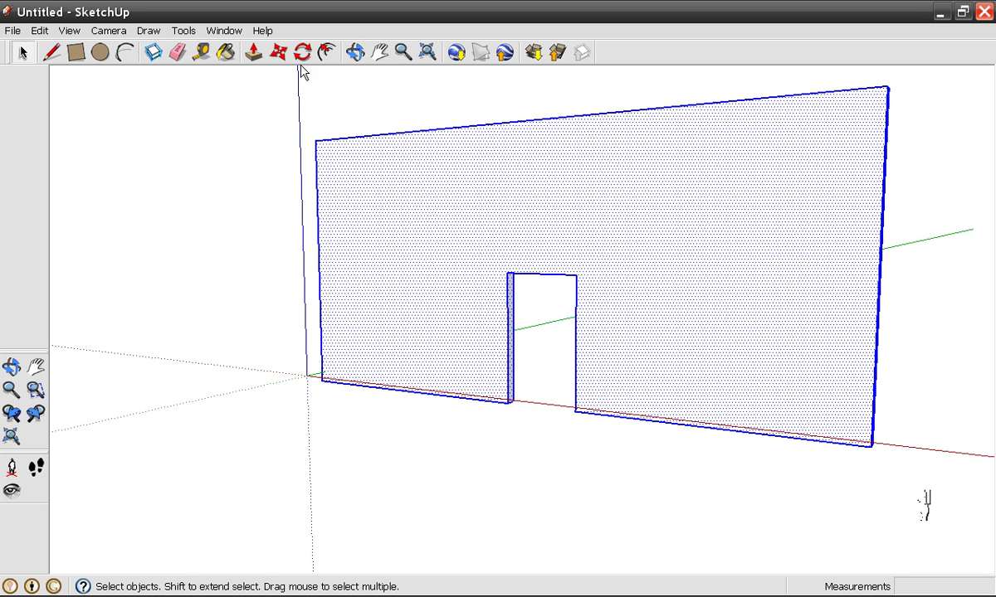
{"action": "left_click", "coordinate": [253, 53]}
{"action": "left_click", "coordinate": [486, 221]}
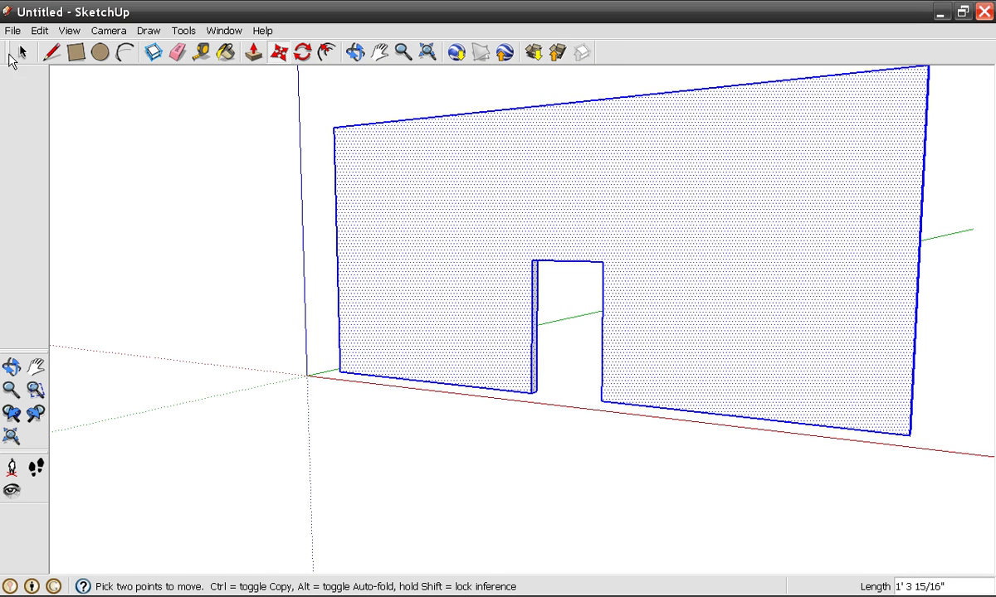
{"action": "left_click", "coordinate": [15, 51]}
{"action": "left_click", "coordinate": [134, 176]}
Draw baseboard lines just above the wall's bottom edge, parallel to the red axis, on both sides of the doorway
{"action": "left_click", "coordinate": [52, 52]}
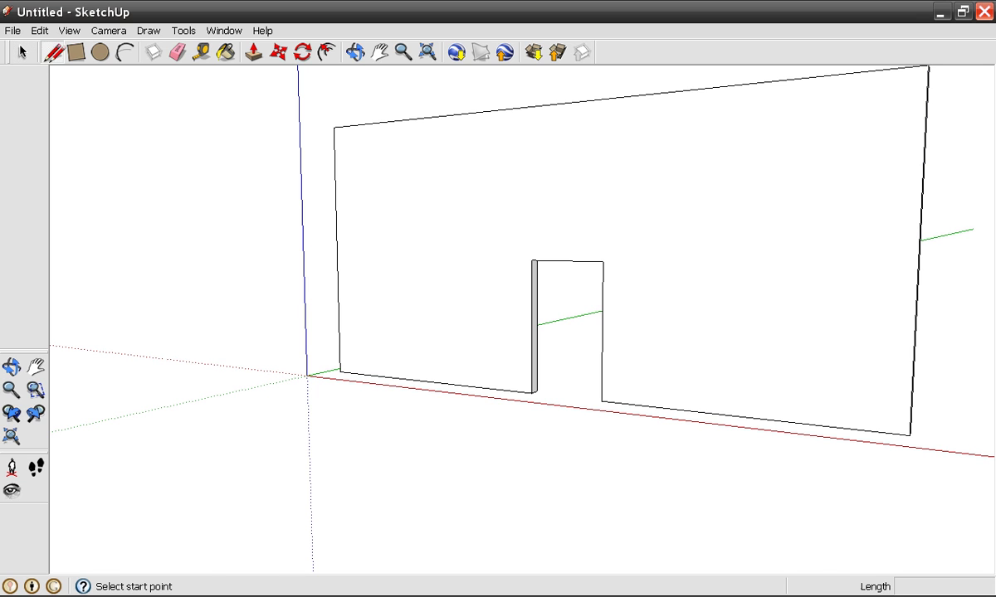
{"action": "left_click", "coordinate": [339, 360]}
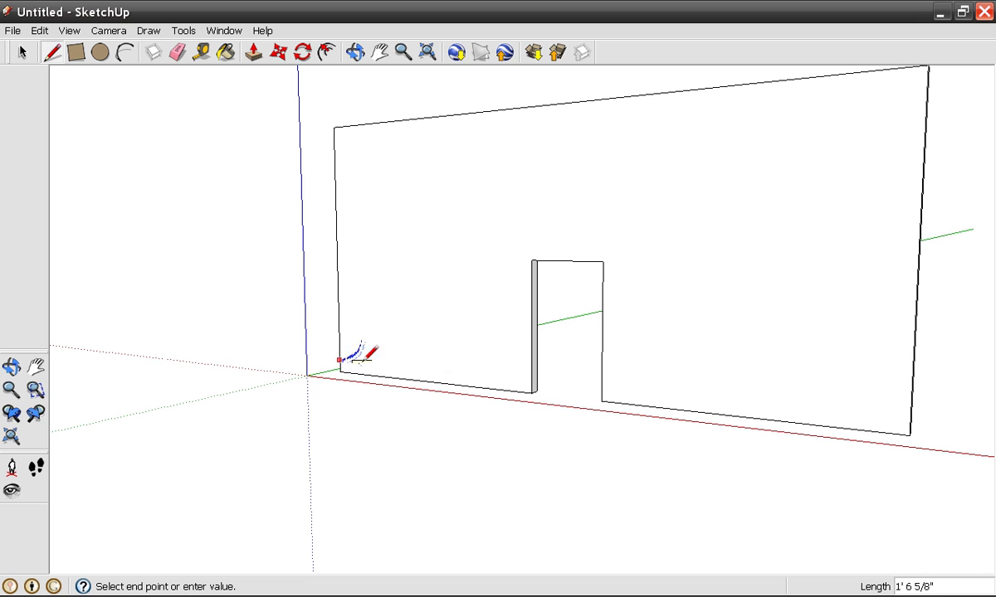
{"action": "left_click", "coordinate": [532, 378]}
{"action": "left_click", "coordinate": [602, 386]}
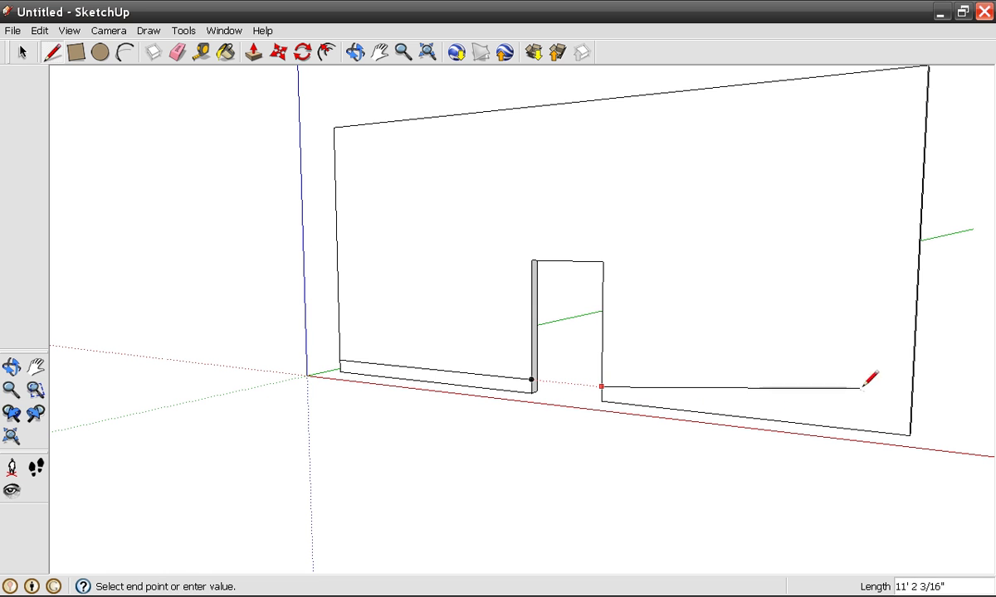
{"action": "left_click", "coordinate": [910, 416]}
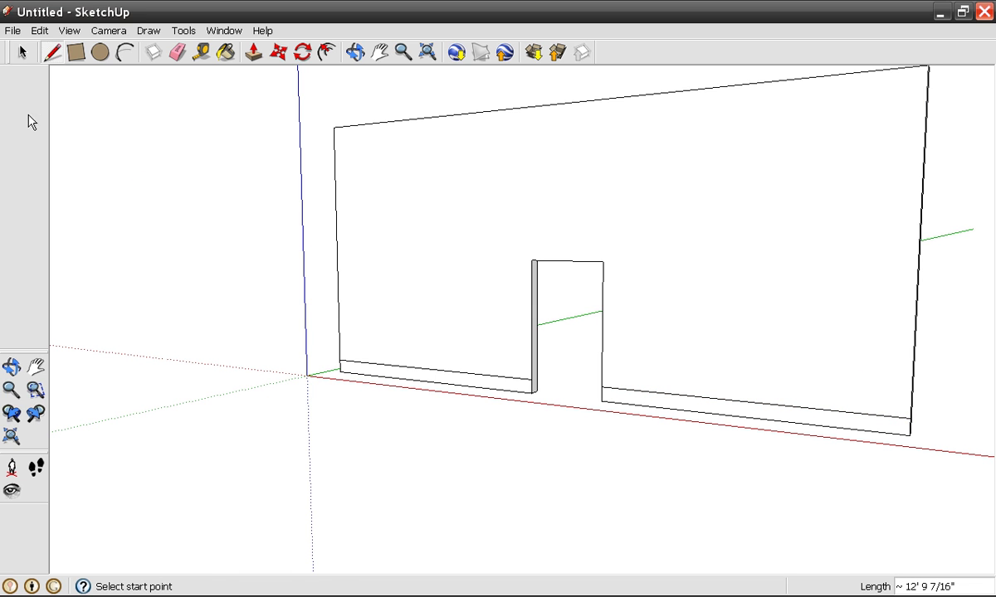
Push/Pull the baseboard strips on both sides of the doorway outward from the wall by about 5"
{"action": "left_click", "coordinate": [253, 51]}
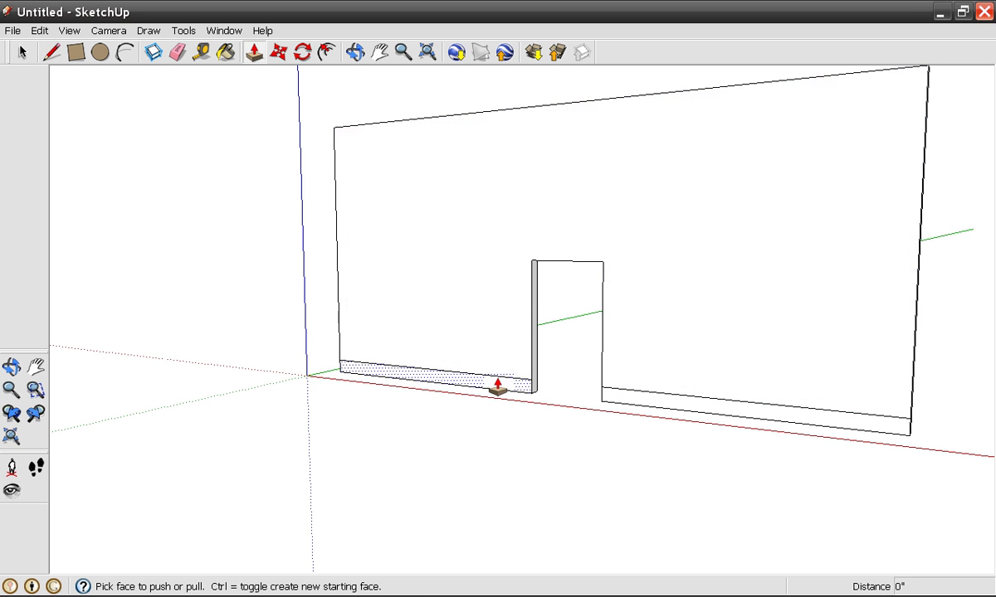
{"action": "left_click", "coordinate": [497, 386]}
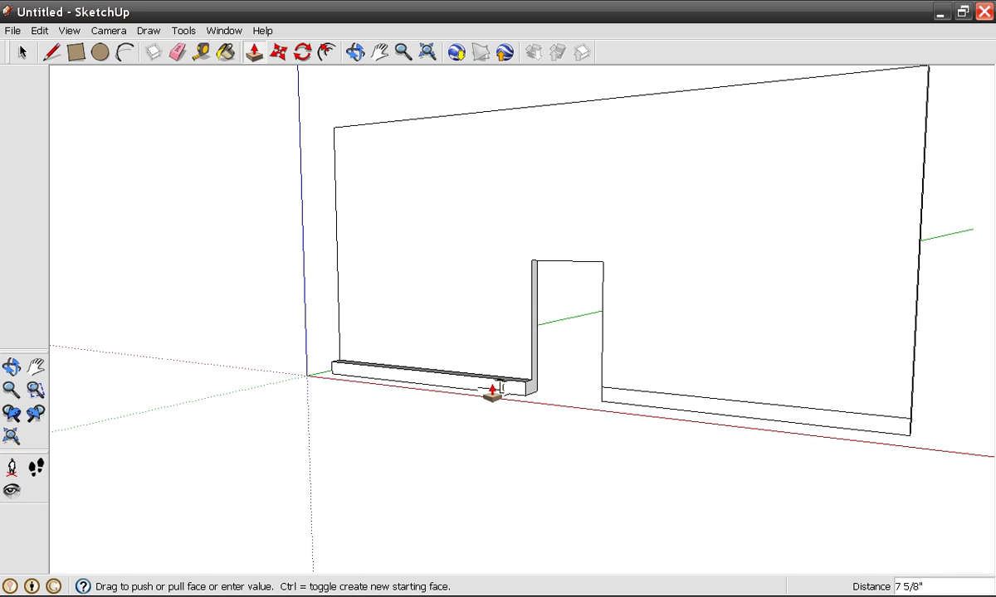
{"action": "left_click", "coordinate": [496, 387]}
{"action": "left_click", "coordinate": [665, 409]}
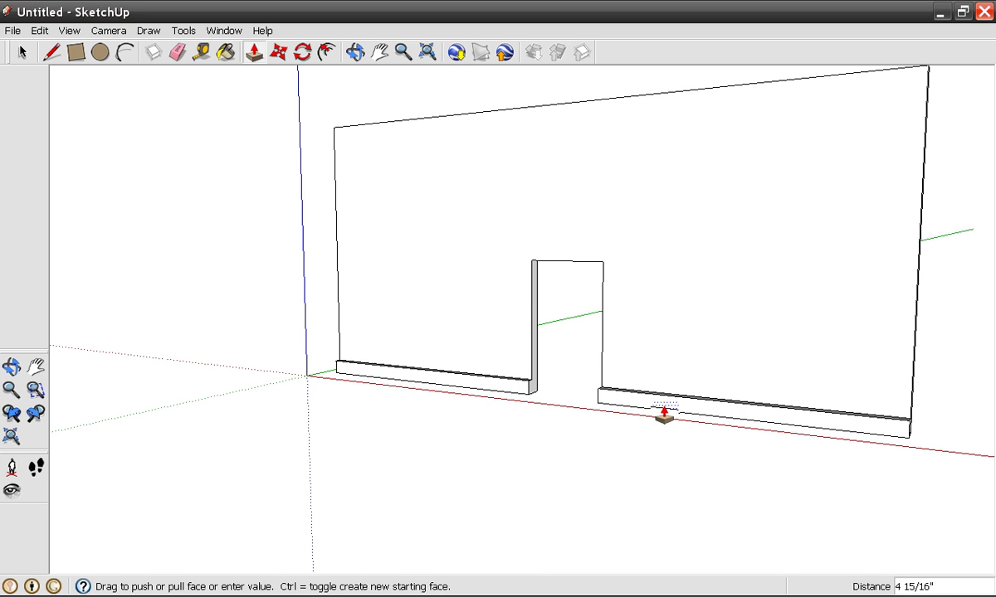
{"action": "left_click", "coordinate": [665, 412]}
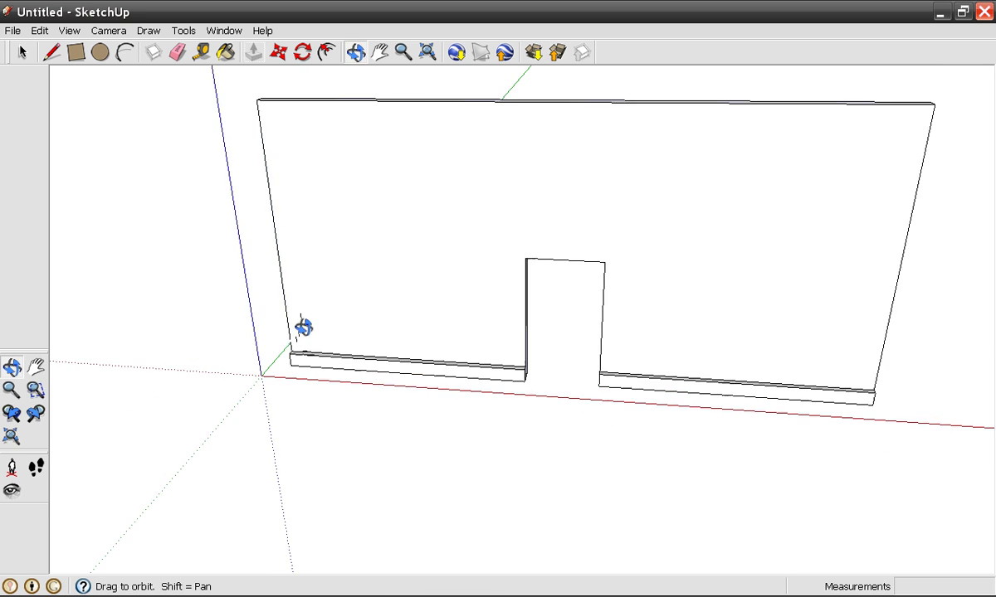
Paint the front faces of both baseboards with the Metal_Brass_Ceiling material from the Metal collection
{"action": "mouse_move", "coordinate": [343, 369]}
{"action": "left_mouse_down"}
{"action": "mouse_move", "coordinate": [468, 495]}
{"action": "mouse_move", "coordinate": [440, 518]}
{"action": "mouse_move", "coordinate": [327, 458]}
{"action": "mouse_move", "coordinate": [512, 355]}
{"action": "mouse_move", "coordinate": [393, 409]}
{"action": "mouse_move", "coordinate": [446, 194]}
{"action": "mouse_move", "coordinate": [428, 353]}
{"action": "mouse_move", "coordinate": [405, 344]}
{"action": "mouse_move", "coordinate": [529, 351]}
{"action": "mouse_move", "coordinate": [574, 383]}
{"action": "mouse_move", "coordinate": [485, 248]}
{"action": "left_mouse_up"}
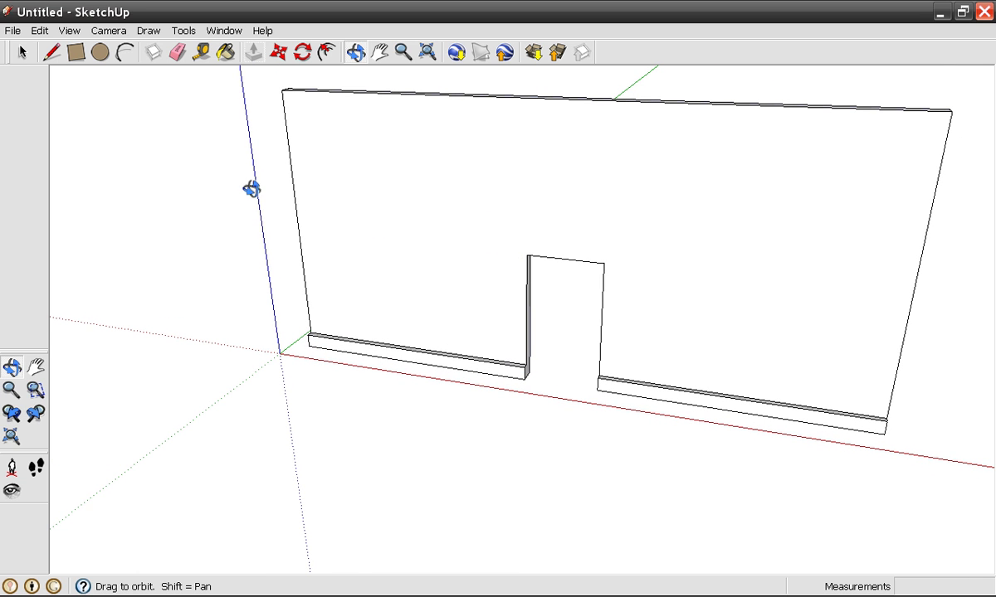
{"action": "left_click", "coordinate": [227, 53]}
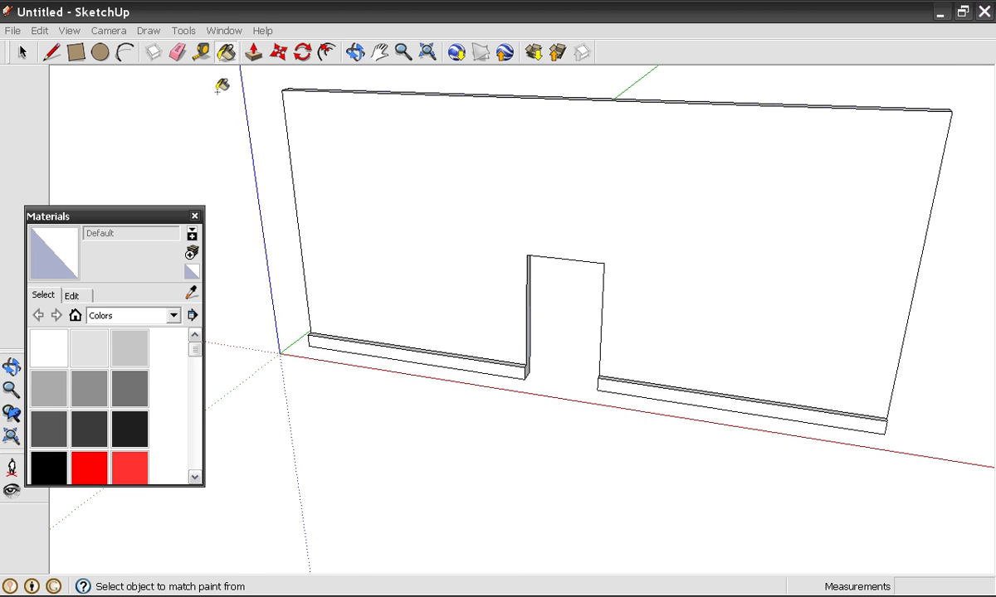
{"action": "left_click", "coordinate": [181, 316]}
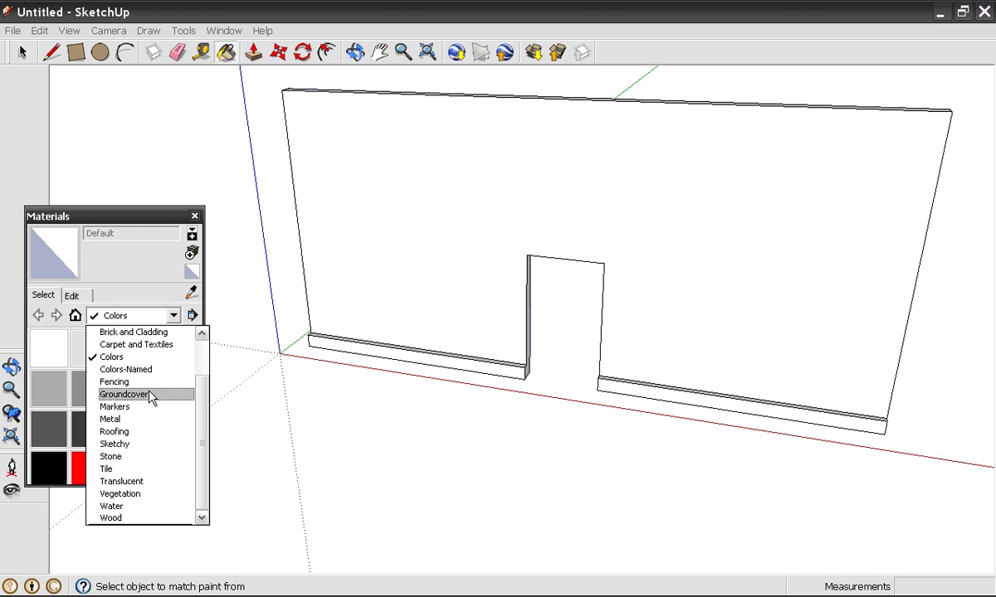
{"action": "left_click", "coordinate": [166, 419]}
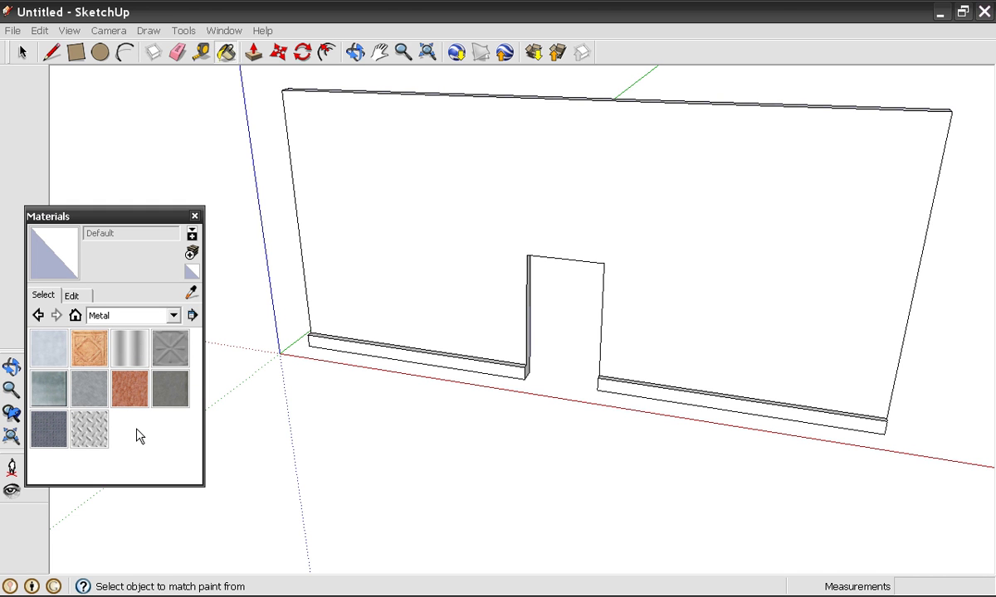
{"action": "left_click", "coordinate": [89, 347]}
{"action": "left_click", "coordinate": [485, 362]}
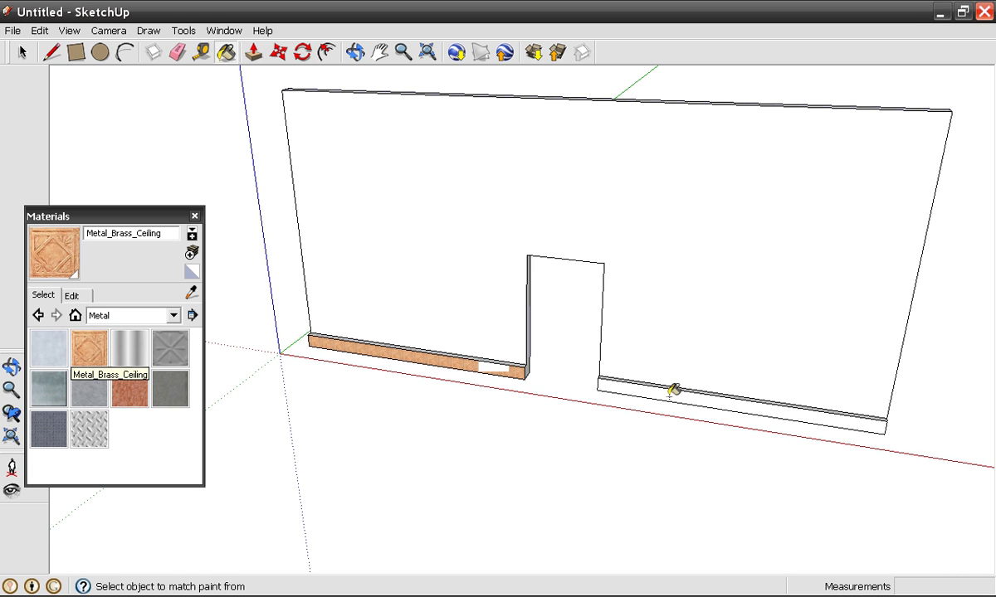
{"action": "left_click", "coordinate": [670, 393]}
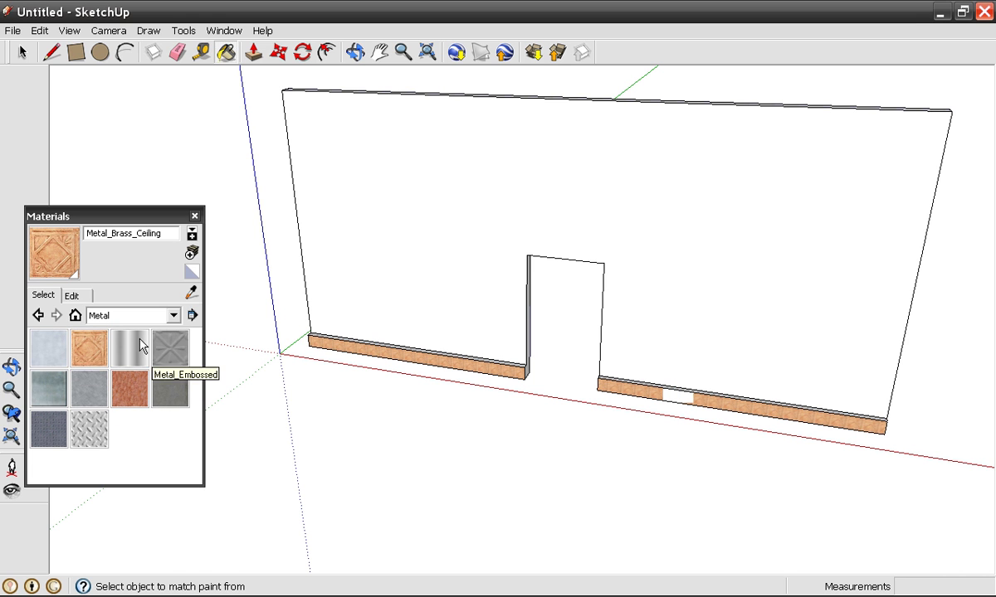
Repaint both baseboard front faces with the Metal_Aluminum_Anodized material
{"action": "left_click", "coordinate": [49, 349]}
{"action": "left_click", "coordinate": [452, 360]}
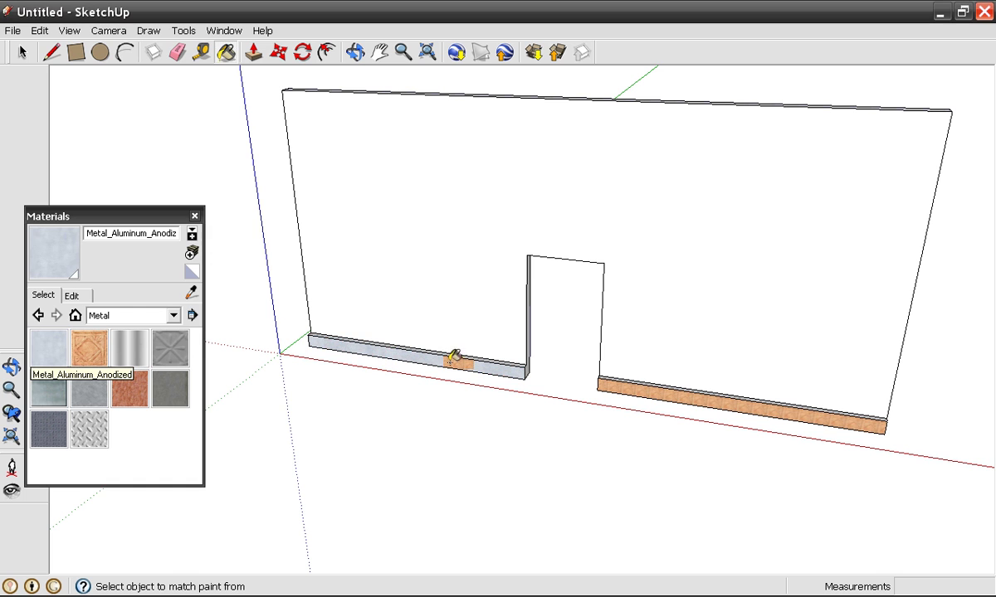
{"action": "left_click", "coordinate": [649, 388]}
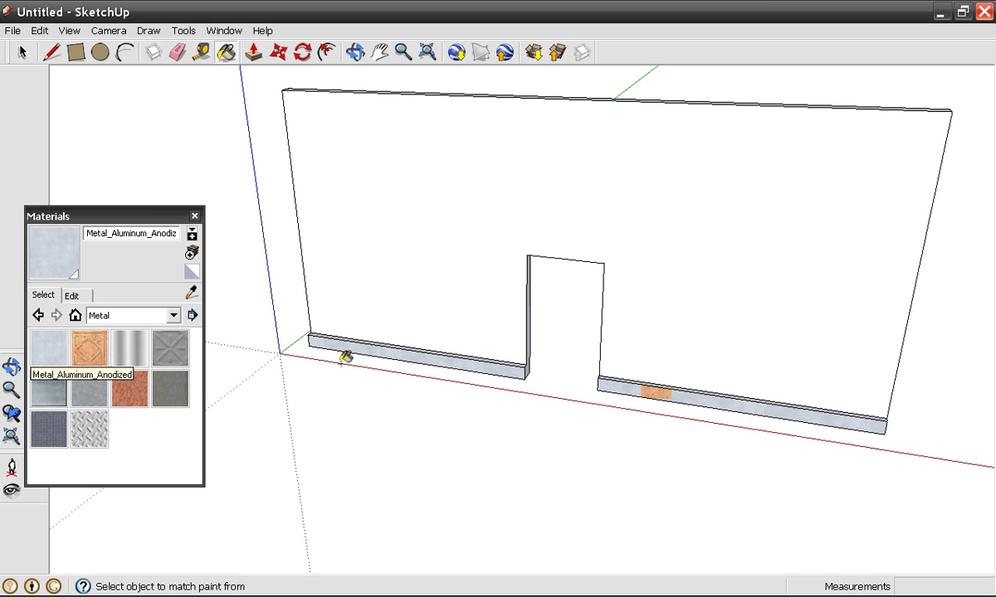
{"action": "left_click", "coordinate": [23, 52]}
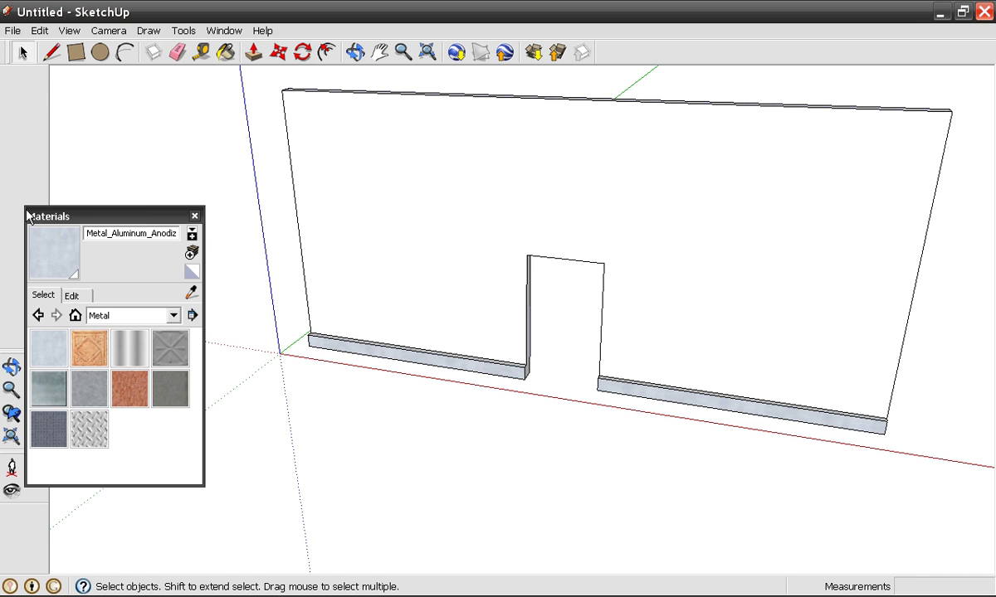
Paint both baseboard front faces with Color_B04 from the Colors collection and close the materials browser
{"action": "left_click", "coordinate": [225, 53]}
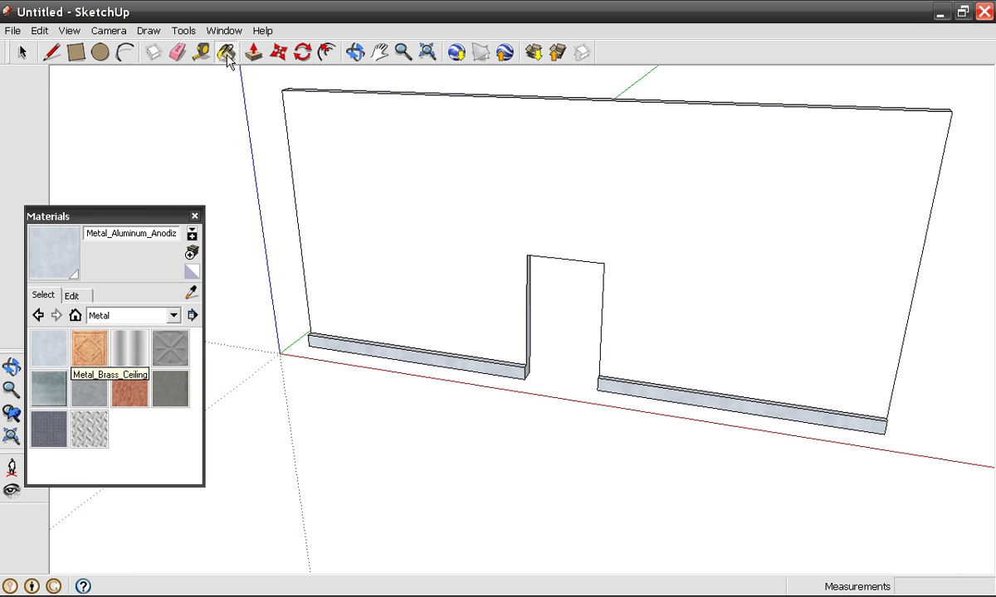
{"action": "left_click", "coordinate": [174, 316]}
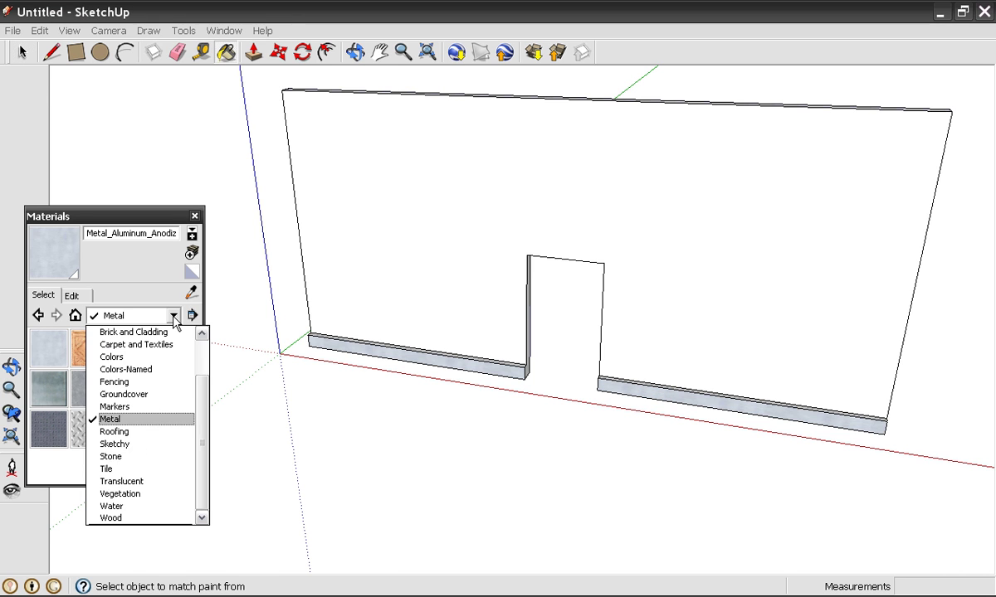
{"action": "left_click", "coordinate": [158, 359]}
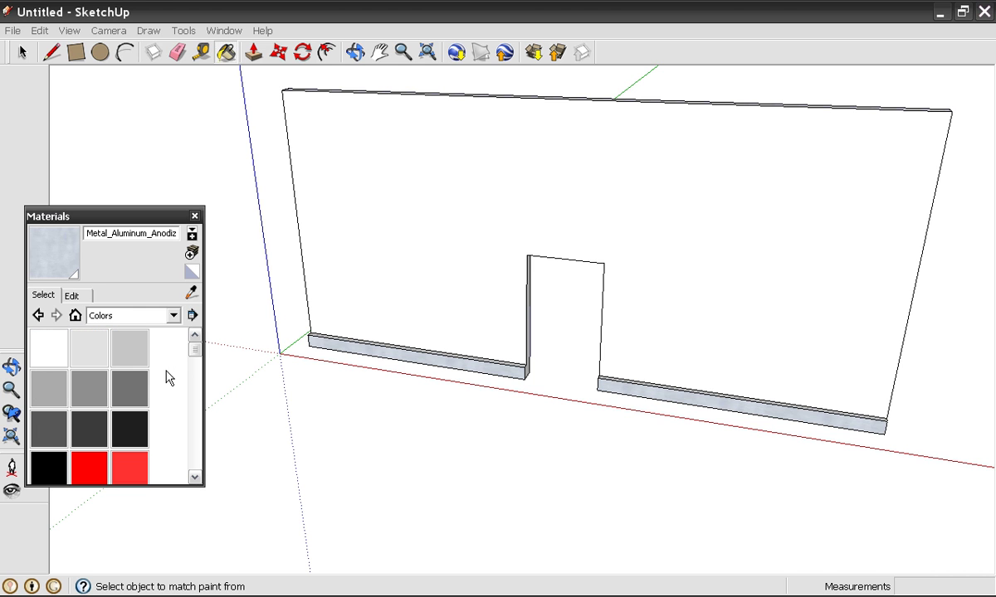
{"action": "mouse_move", "coordinate": [191, 353]}
{"action": "left_mouse_down"}
{"action": "mouse_move", "coordinate": [194, 375]}
{"action": "mouse_move", "coordinate": [197, 366]}
{"action": "left_mouse_up"}
{"action": "left_click", "coordinate": [130, 374]}
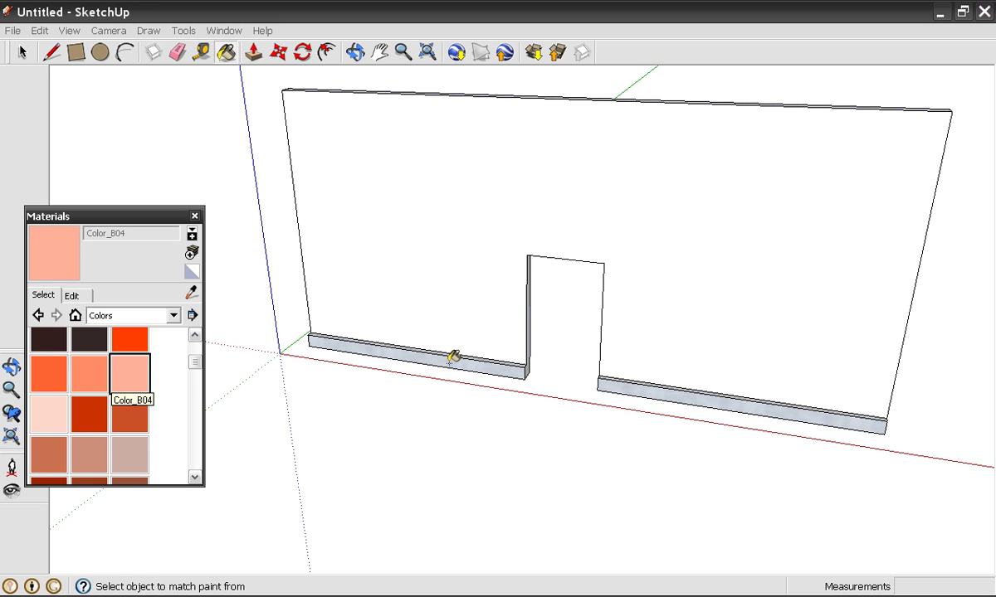
{"action": "left_click", "coordinate": [450, 362]}
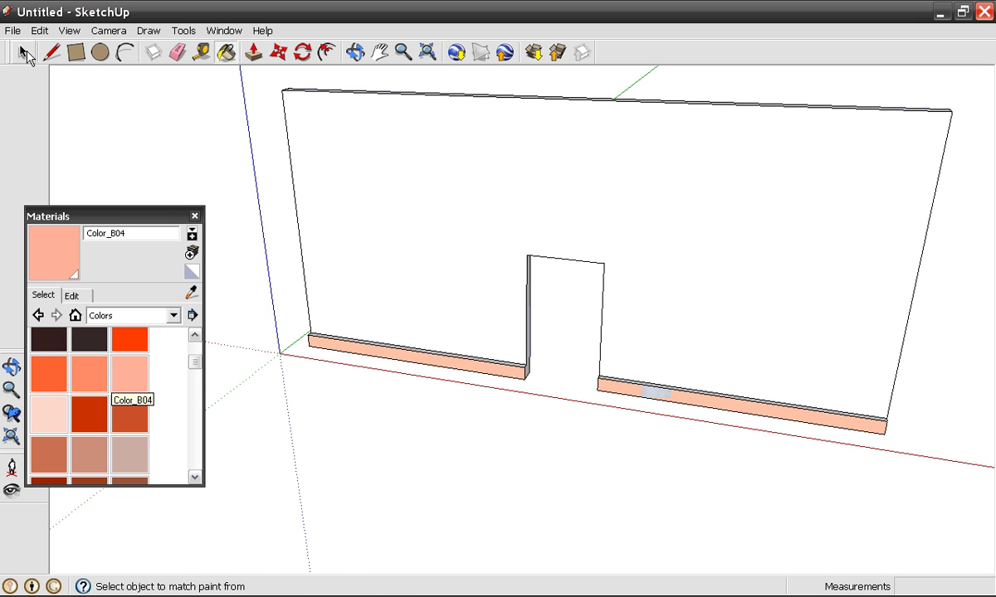
{"action": "left_click", "coordinate": [24, 52]}
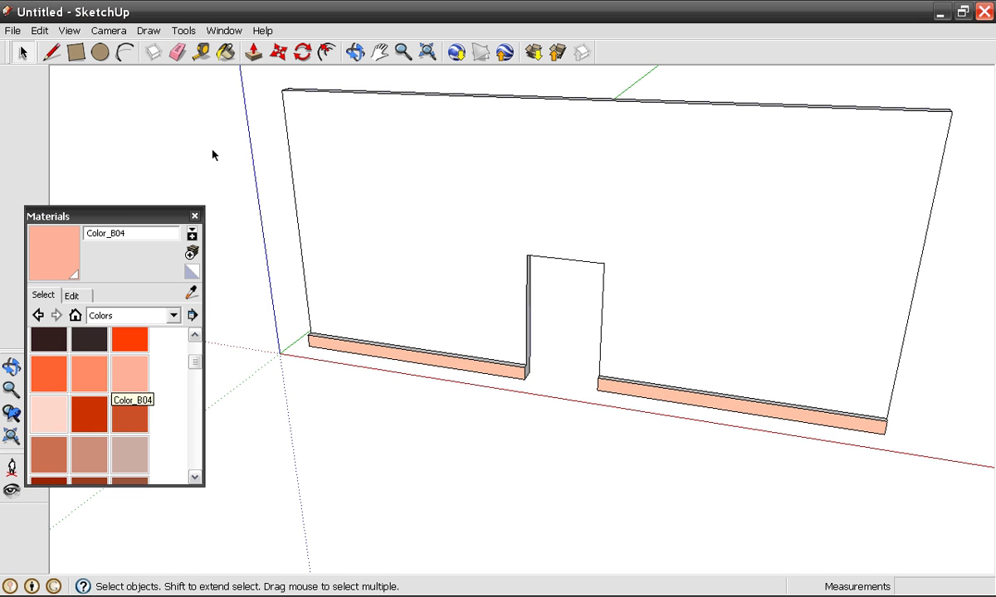
{"action": "left_click", "coordinate": [194, 216]}
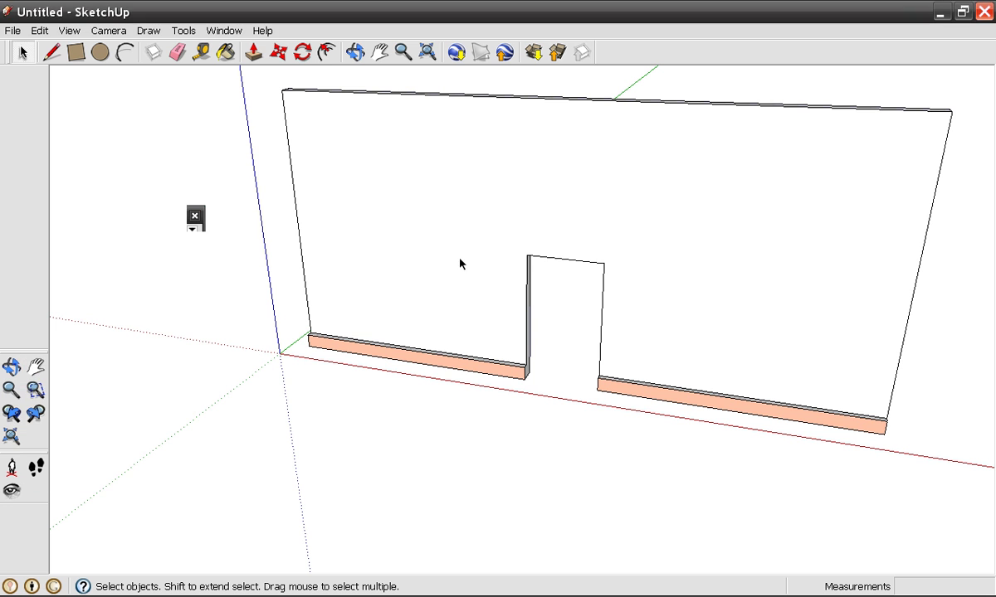
{"action": "left_click", "coordinate": [11, 366]}
{"action": "mouse_move", "coordinate": [278, 314]}
{"action": "left_mouse_down"}
{"action": "mouse_move", "coordinate": [141, 275]}
{"action": "mouse_move", "coordinate": [171, 283]}
{"action": "left_mouse_up"}
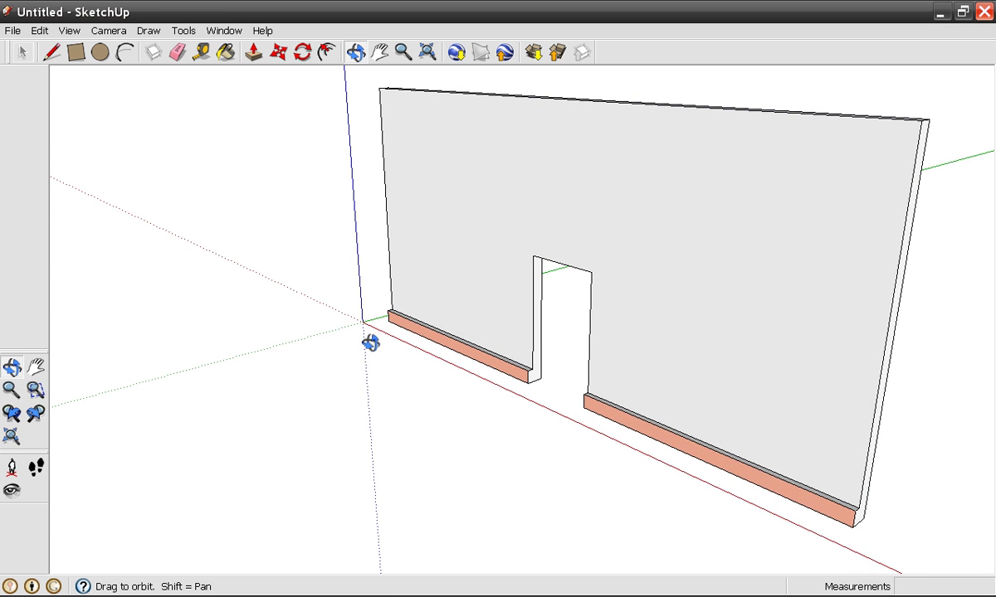
{"action": "mouse_move", "coordinate": [370, 338]}
{"action": "left_mouse_down"}
{"action": "mouse_move", "coordinate": [340, 340]}
{"action": "mouse_move", "coordinate": [374, 331]}
{"action": "mouse_move", "coordinate": [365, 321]}
{"action": "left_mouse_up"}
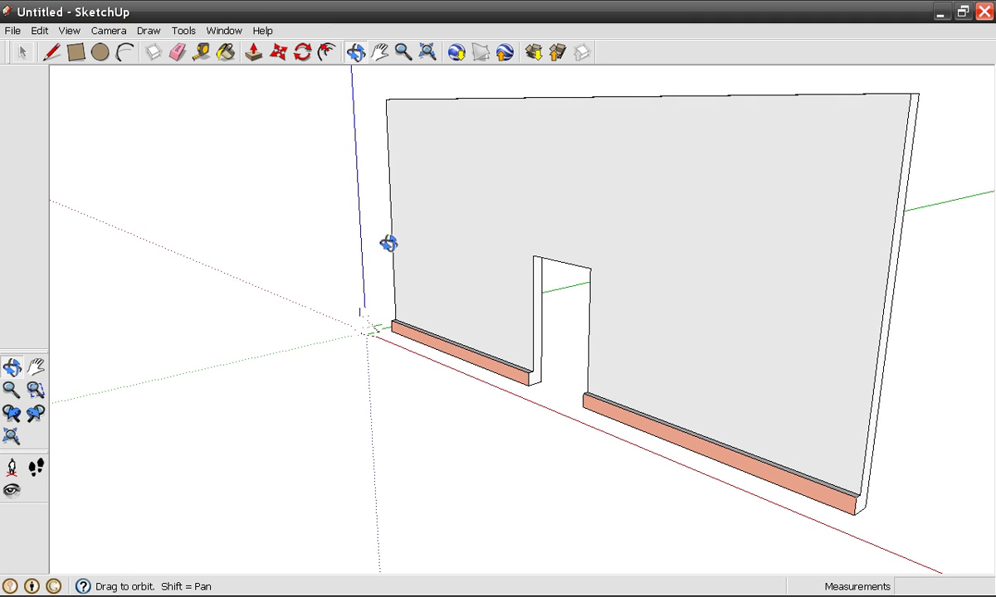
{"action": "left_click", "coordinate": [13, 30]}
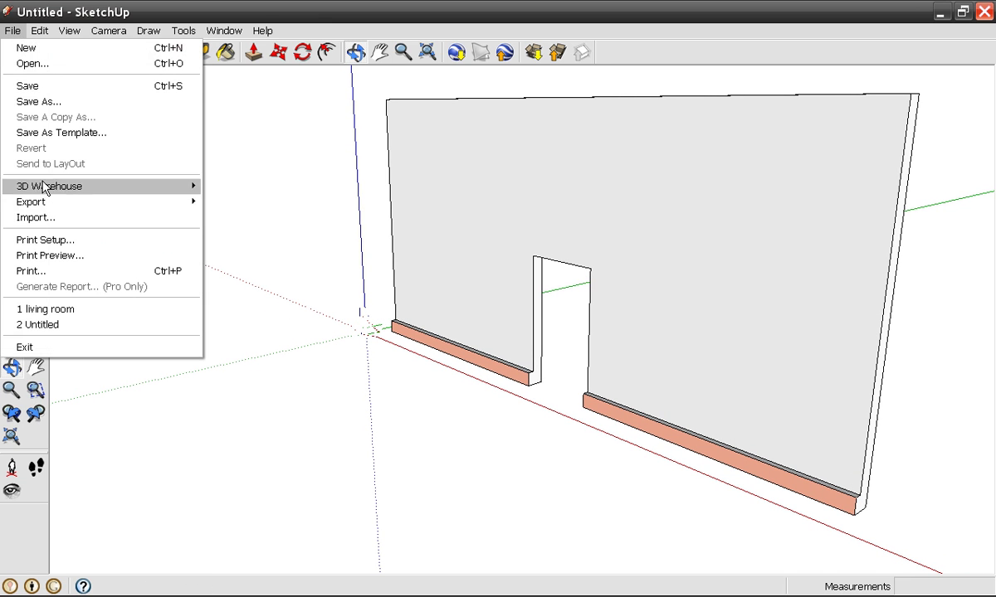
{"action": "left_click", "coordinate": [23, 215]}
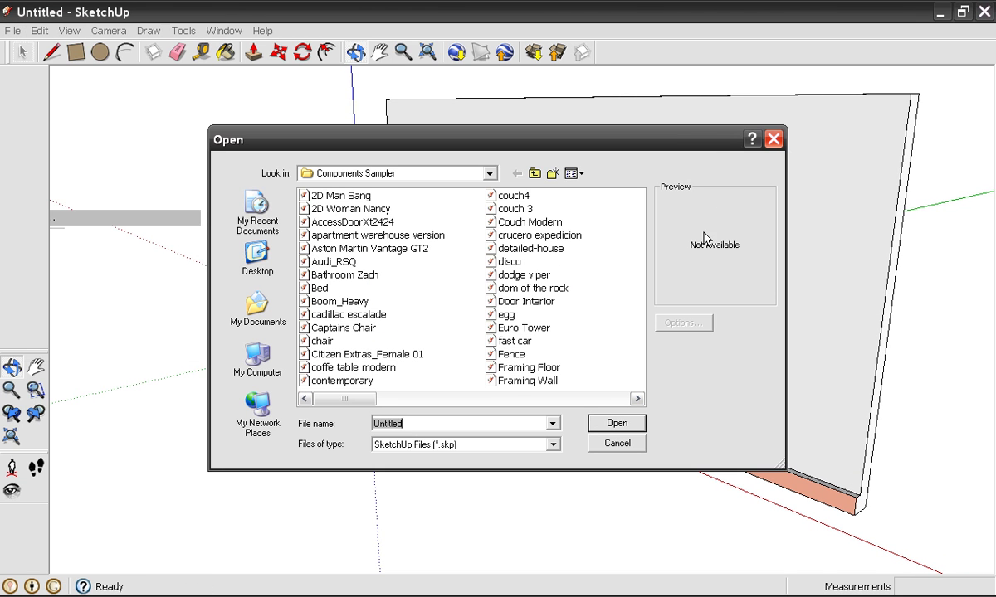
{"action": "left_click", "coordinate": [773, 139]}
Examine the image size, anti-alias and compression options for exporting the view as a JPEG 2D graphic, and leave without exporting
{"action": "left_click", "coordinate": [13, 31]}
{"action": "mouse_move", "coordinate": [68, 205]}
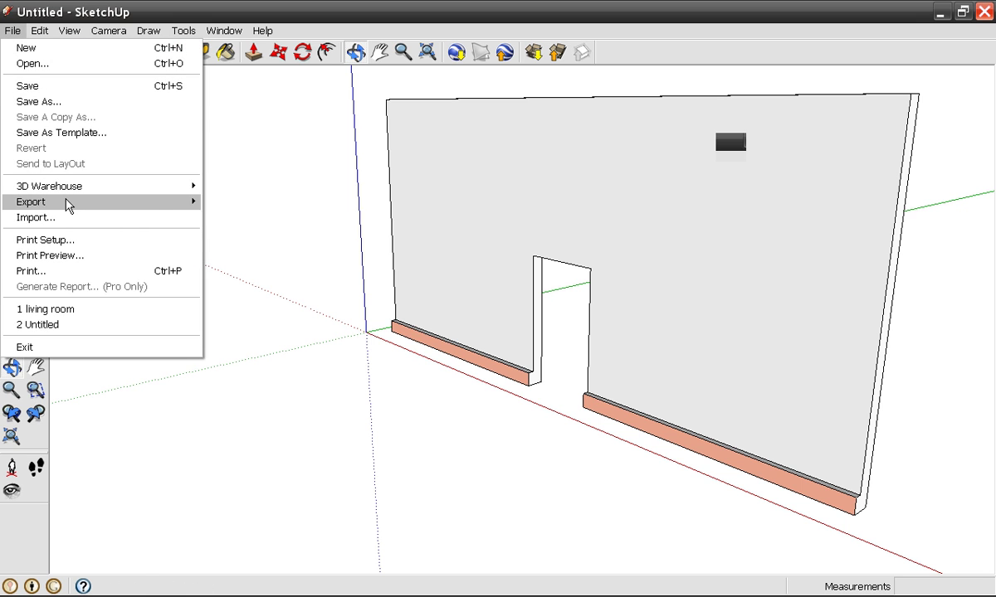
{"action": "left_click", "coordinate": [253, 217]}
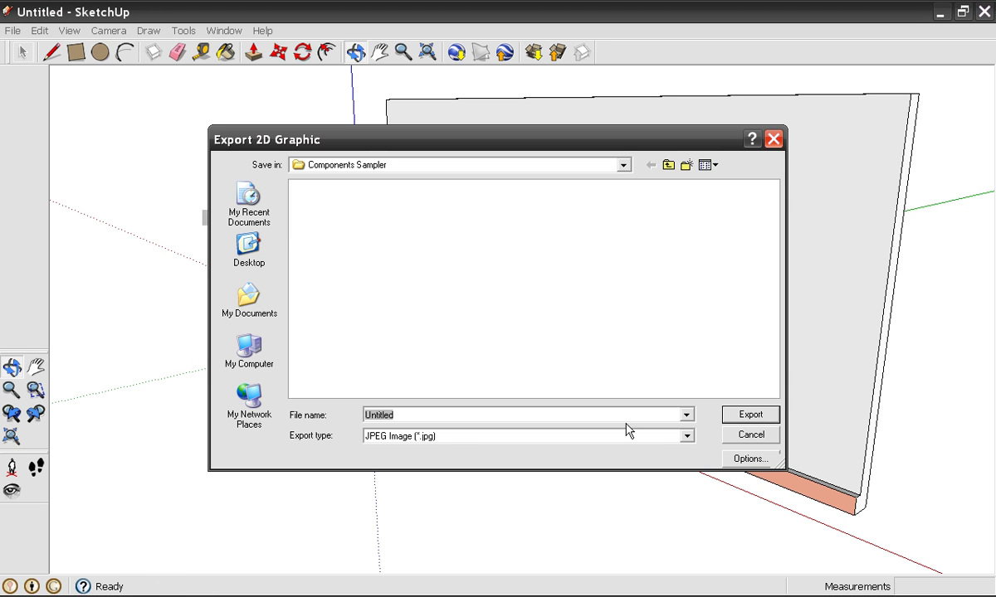
{"action": "left_click", "coordinate": [734, 458]}
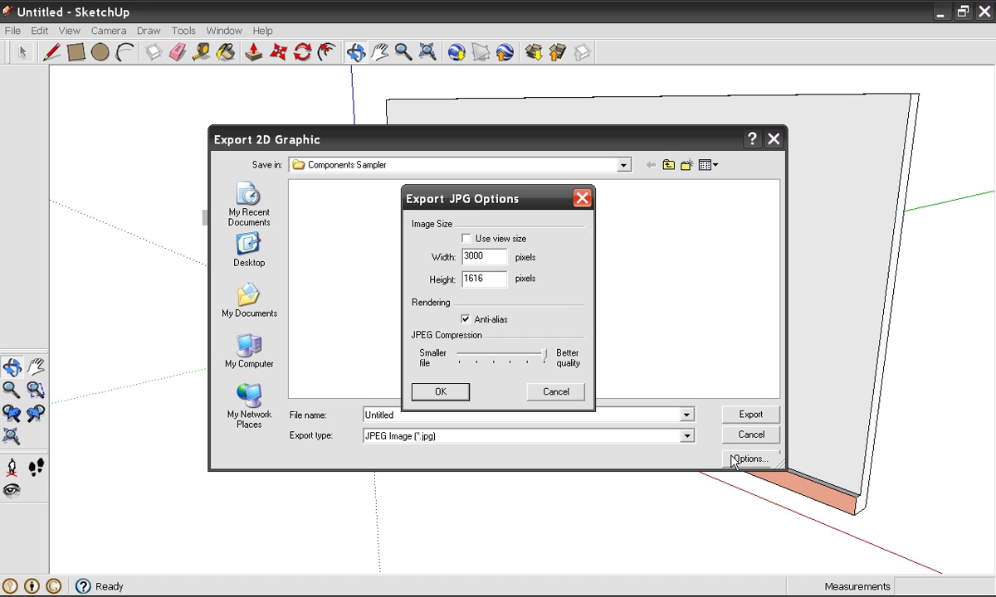
{"action": "left_click", "coordinate": [582, 197]}
{"action": "left_click", "coordinate": [774, 138]}
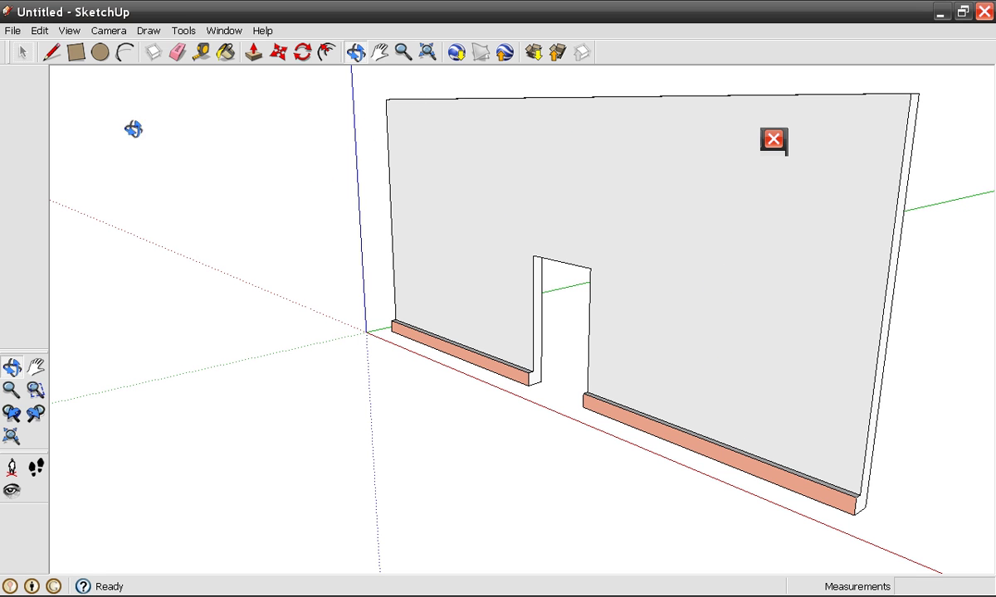
Draw a circle with a radius of about 2' 2 15/16" on the wall face between the doorway and the wall's far end
{"action": "left_click", "coordinate": [101, 53]}
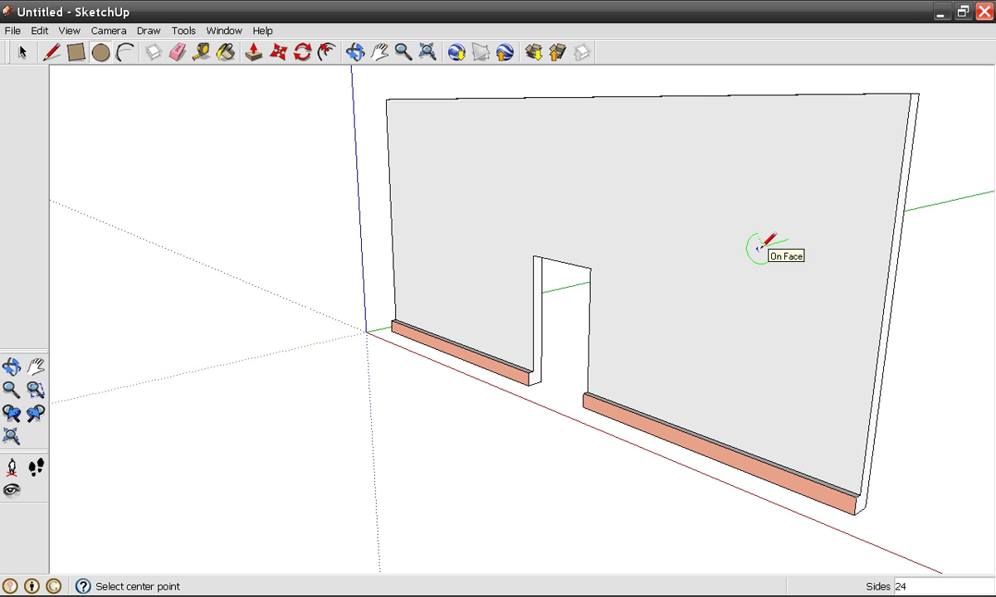
{"action": "left_click", "coordinate": [755, 242]}
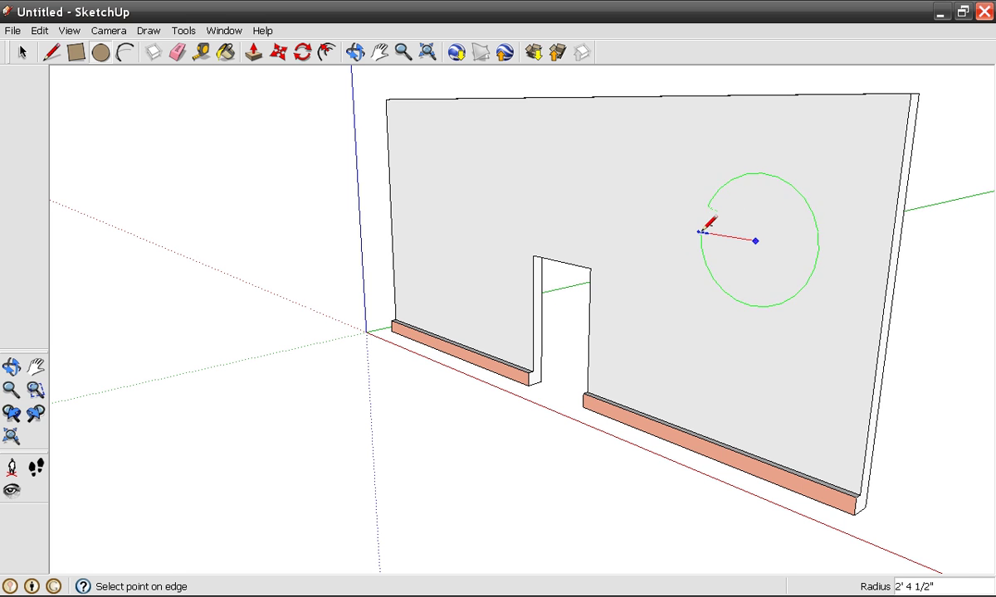
{"action": "left_click", "coordinate": [703, 233]}
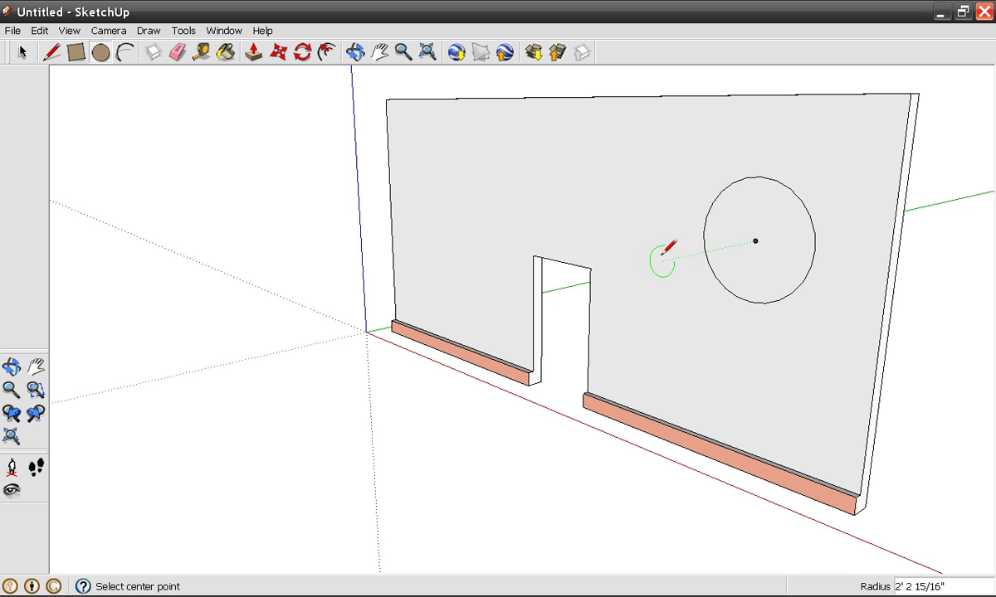
Try out two smaller circles on the wall above the doorway, undo them, and abandon a further circle in empty space
{"action": "left_click", "coordinate": [647, 224]}
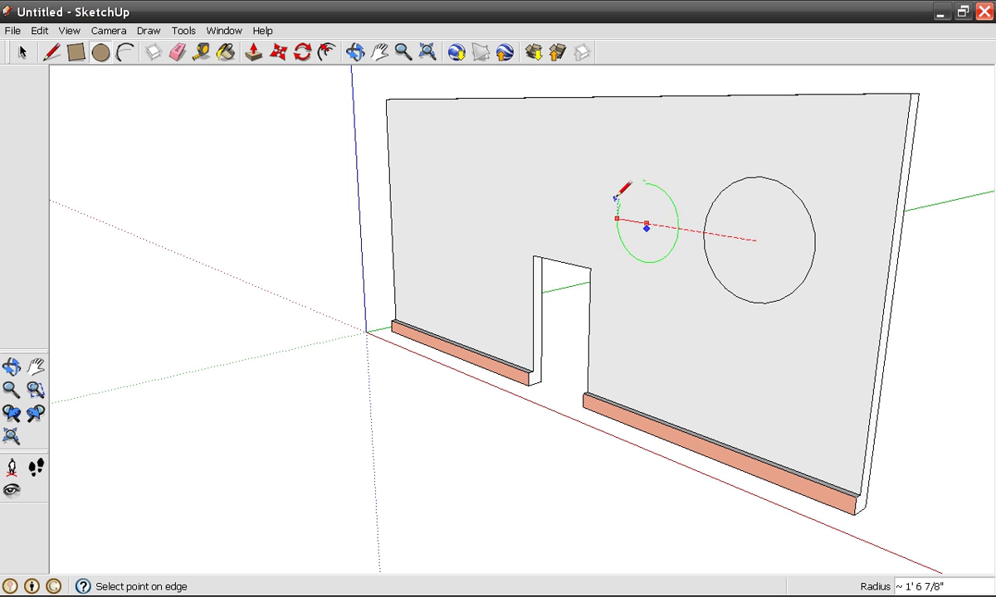
{"action": "left_click", "coordinate": [631, 213]}
{"action": "left_click", "coordinate": [600, 217]}
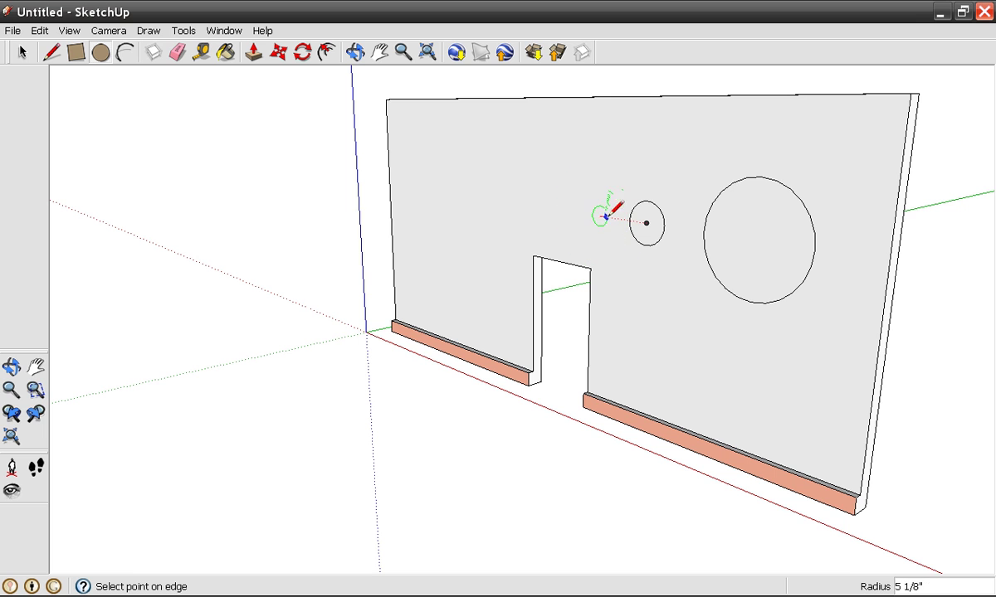
{"action": "left_click", "coordinate": [599, 196]}
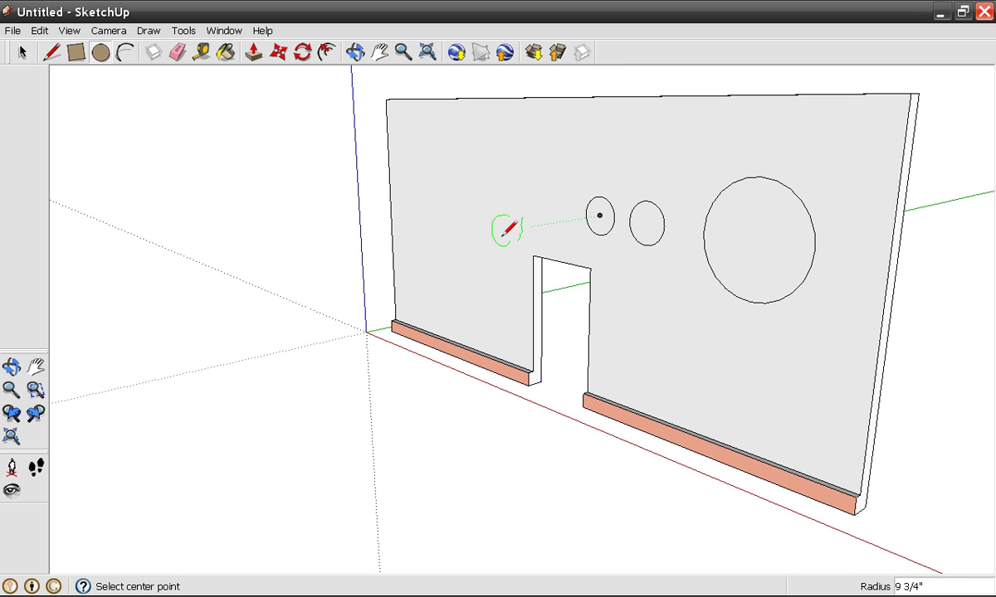
{"action": "key", "text": "ctrl+z"}
{"action": "key", "text": "ctrl+z"}
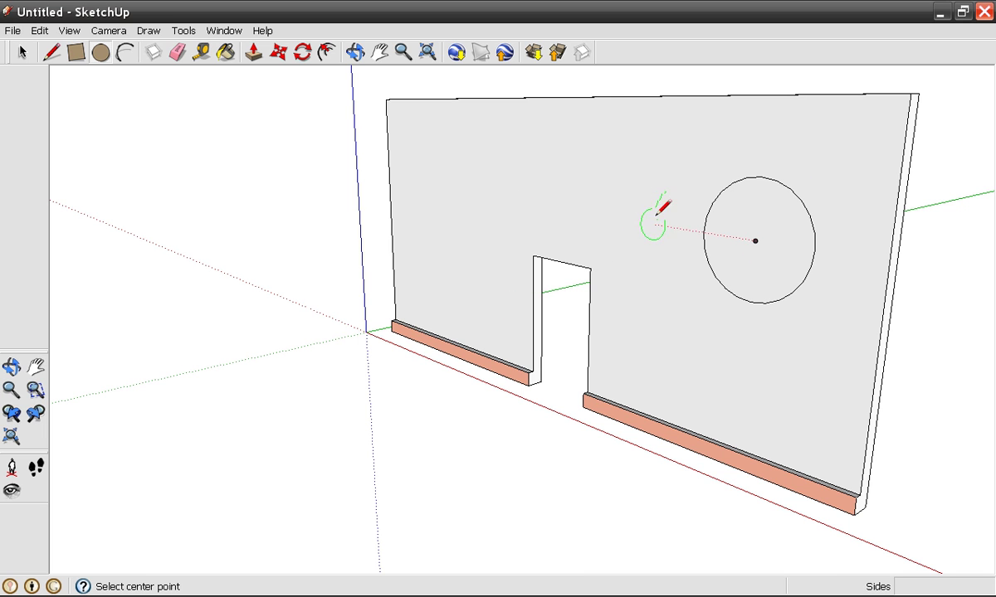
{"action": "left_click", "coordinate": [197, 152]}
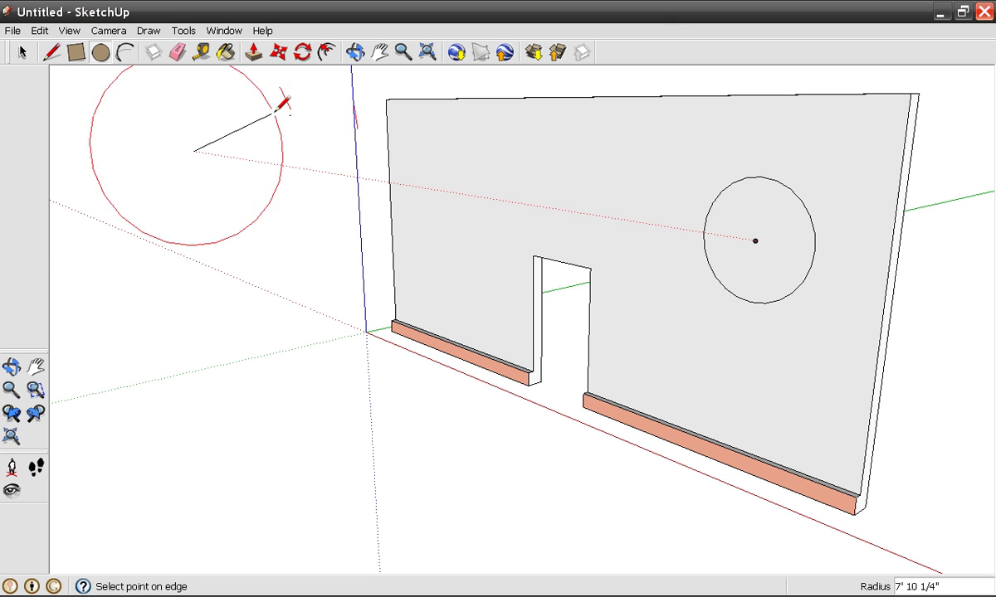
{"action": "left_click", "coordinate": [22, 53]}
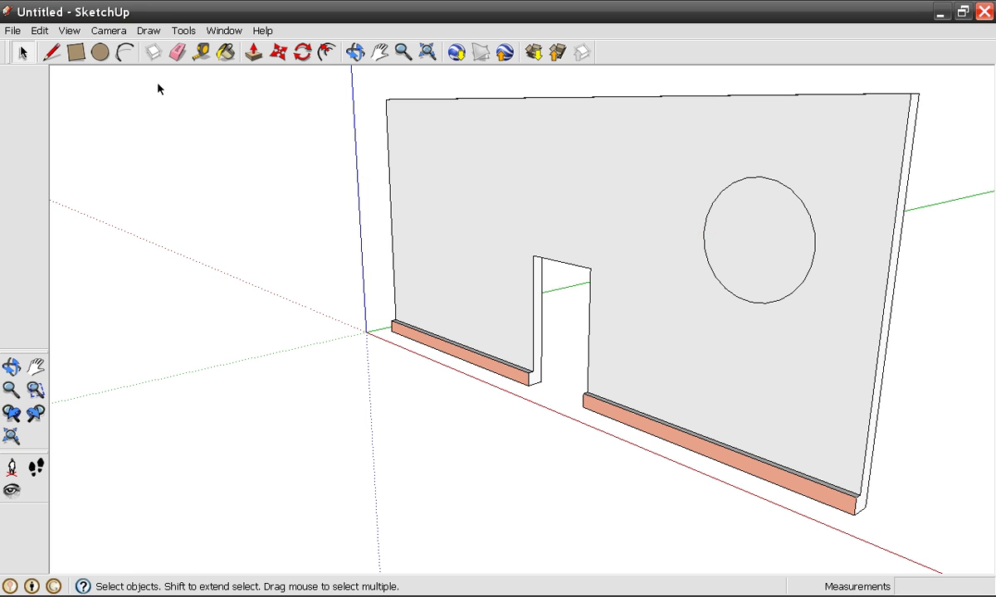
Push the large circular face 6 9/16" through the wall to cut a round window opening
{"action": "left_click", "coordinate": [253, 53]}
{"action": "left_click_drag", "start_coordinate": [763, 262], "coordinate": [773, 262]}
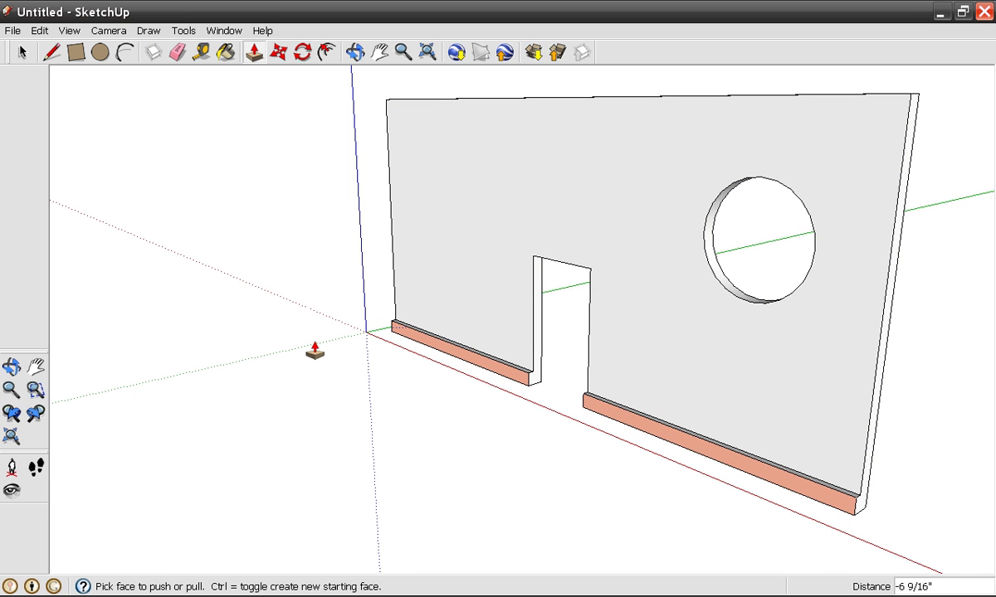
{"action": "left_click", "coordinate": [16, 366]}
{"action": "left_click_drag", "start_coordinate": [203, 288], "coordinate": [314, 284]}
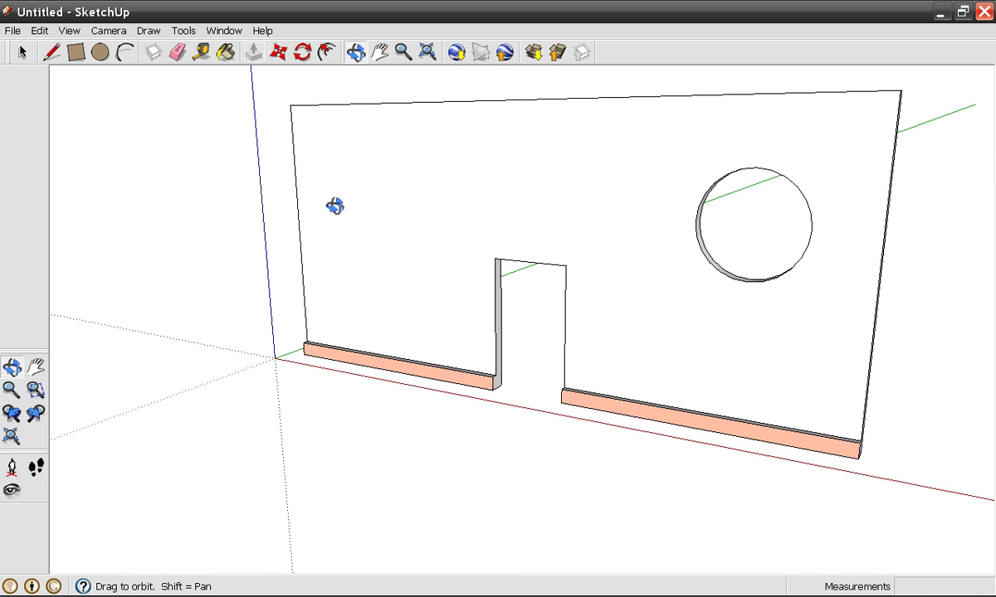
Draw an arc between the doorway's two top corners with an upward bulge of about 5' 7 5/16"
{"action": "left_click", "coordinate": [126, 53]}
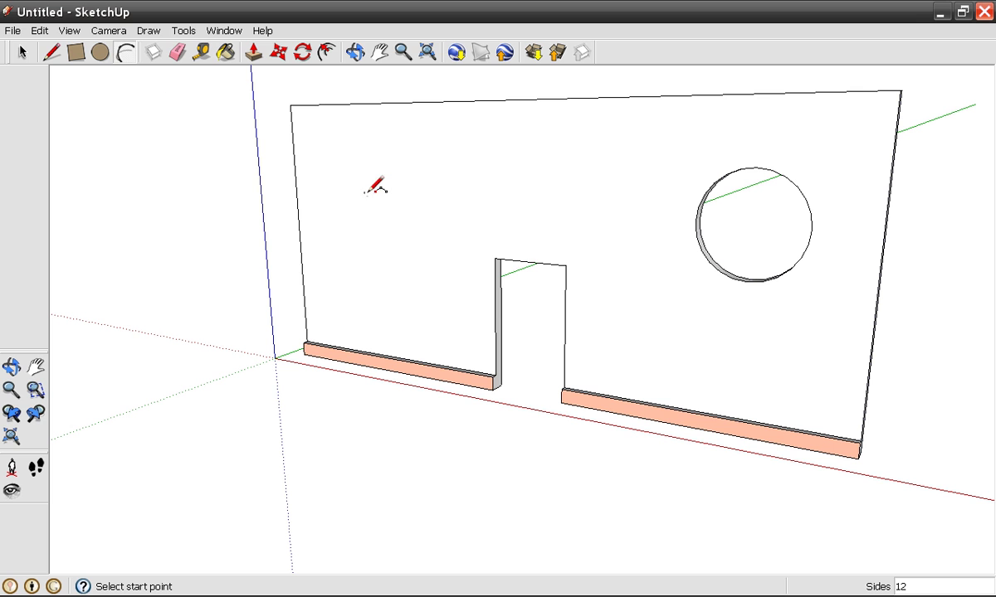
{"action": "left_click", "coordinate": [495, 258]}
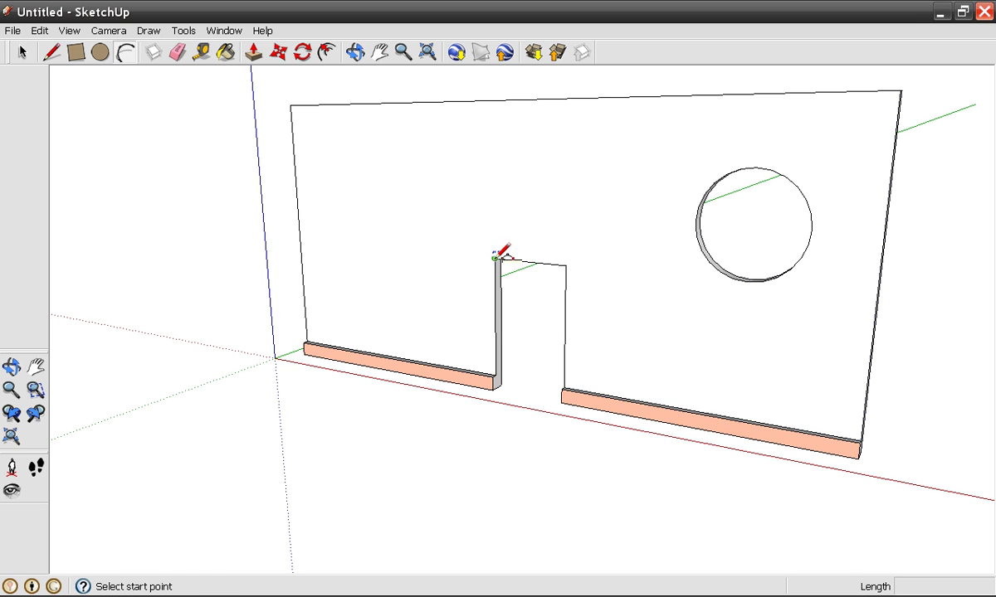
{"action": "left_click", "coordinate": [565, 266]}
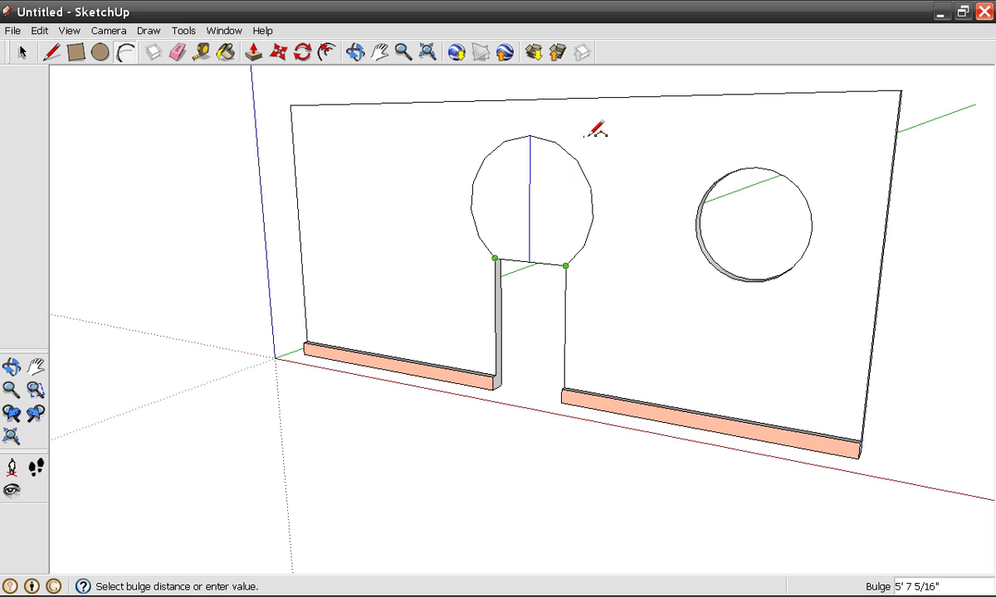
{"action": "left_click", "coordinate": [586, 136]}
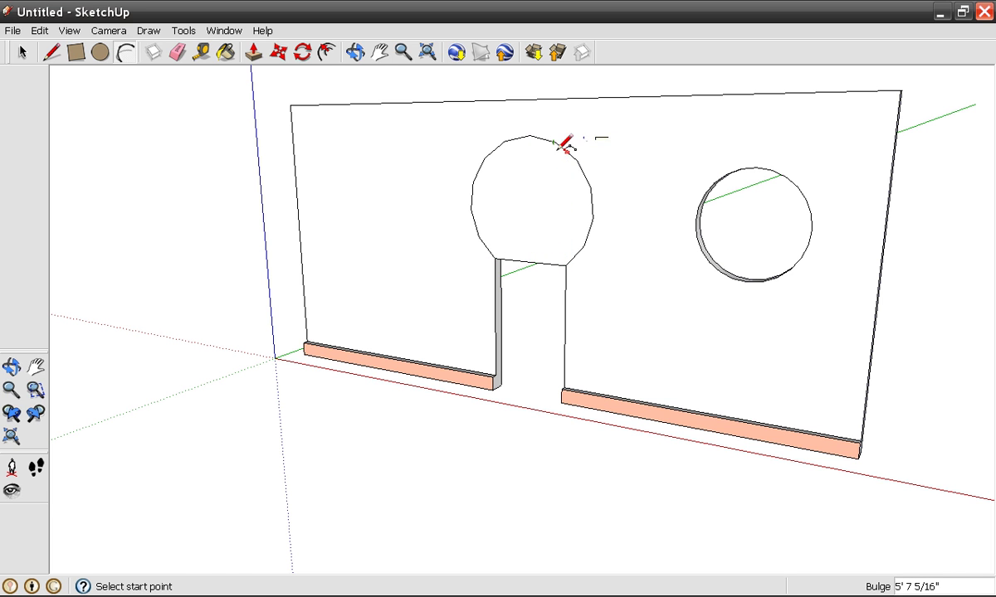
Push the large arc face above the doorway 6 9/16" through the wall, and undo both the cutout and the arc
{"action": "left_click", "coordinate": [253, 51]}
{"action": "left_click", "coordinate": [491, 216]}
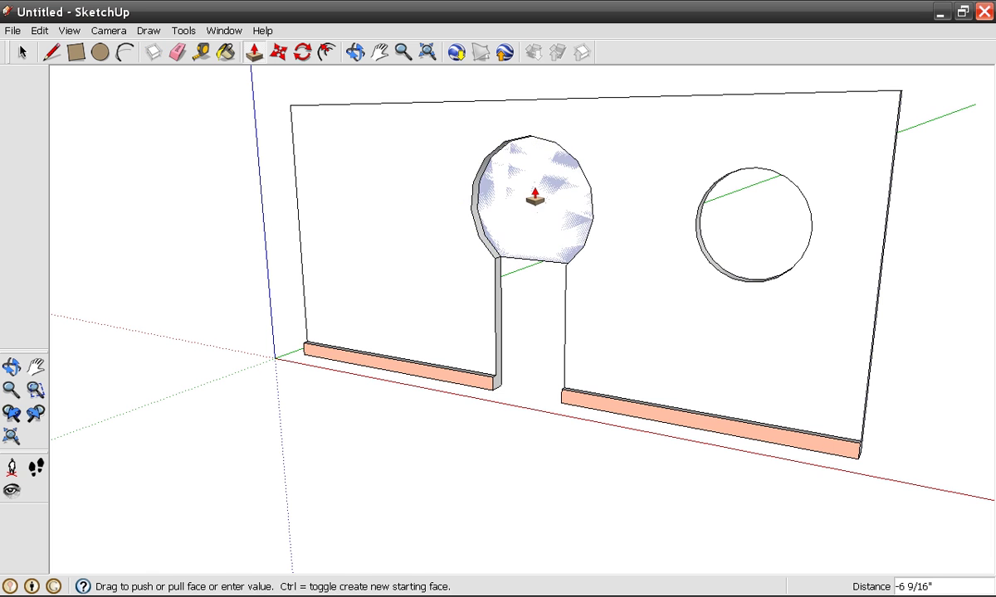
{"action": "left_click", "coordinate": [534, 196]}
{"action": "left_click", "coordinate": [11, 367]}
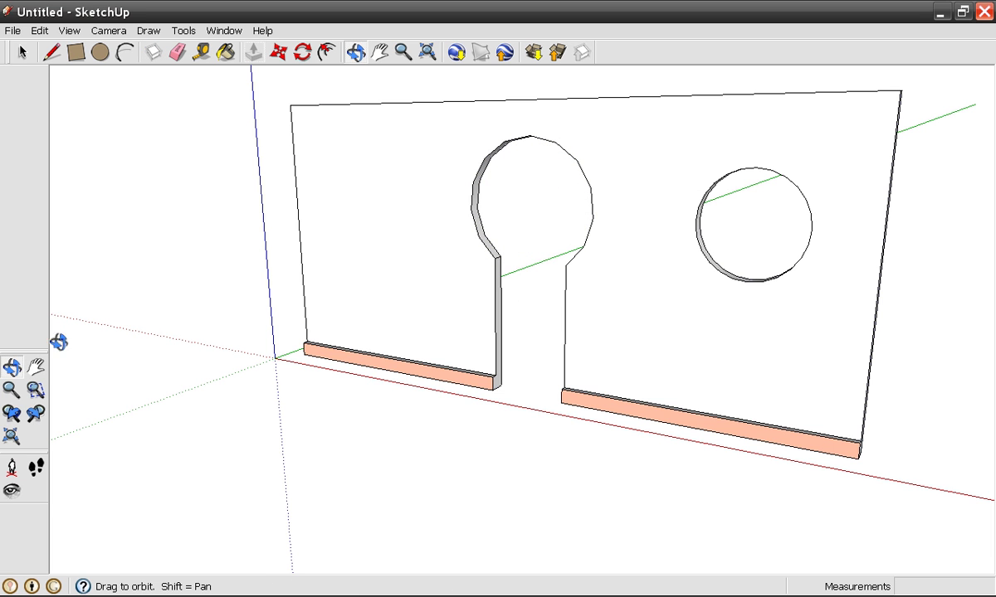
{"action": "left_click_drag", "start_coordinate": [136, 291], "coordinate": [215, 249]}
{"action": "key", "text": "ctrl+z"}
{"action": "key", "text": "ctrl+z"}
Draw a shallow arc between the doorway's two top corners with an upward bulge of about 1' 5/8"
{"action": "left_click", "coordinate": [124, 53]}
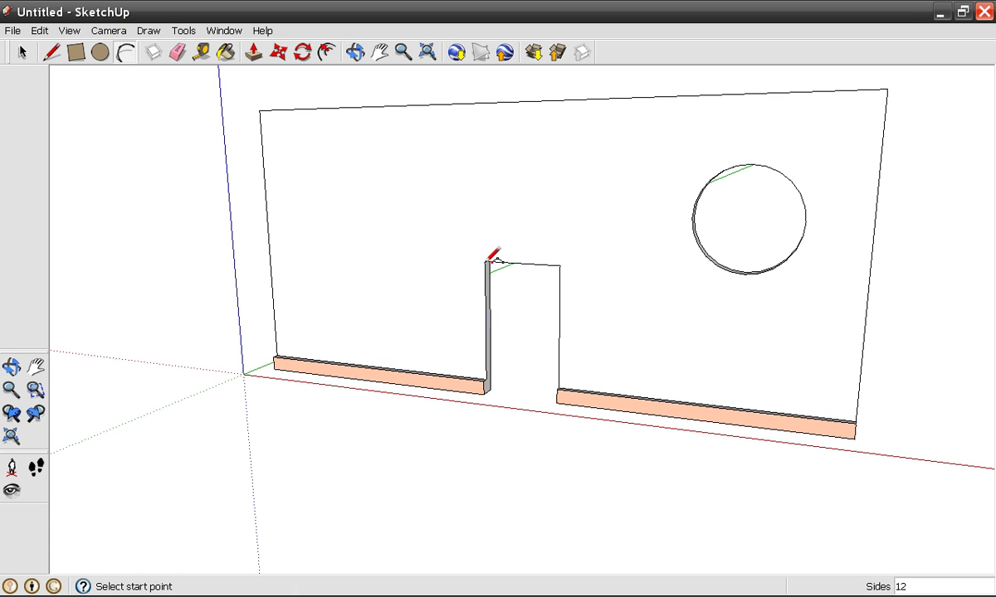
{"action": "left_click", "coordinate": [486, 262]}
{"action": "left_click", "coordinate": [555, 265]}
{"action": "left_click", "coordinate": [552, 240]}
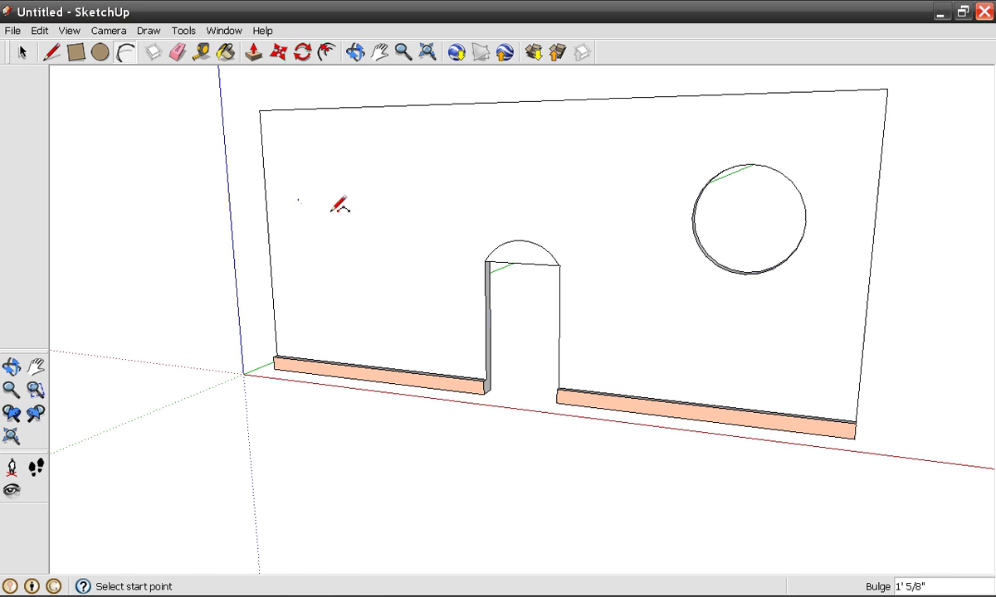
Push the shallow arc face 6 9/16" through the wall so the doorway gets an arched top
{"action": "left_click", "coordinate": [253, 53]}
{"action": "left_click", "coordinate": [528, 250]}
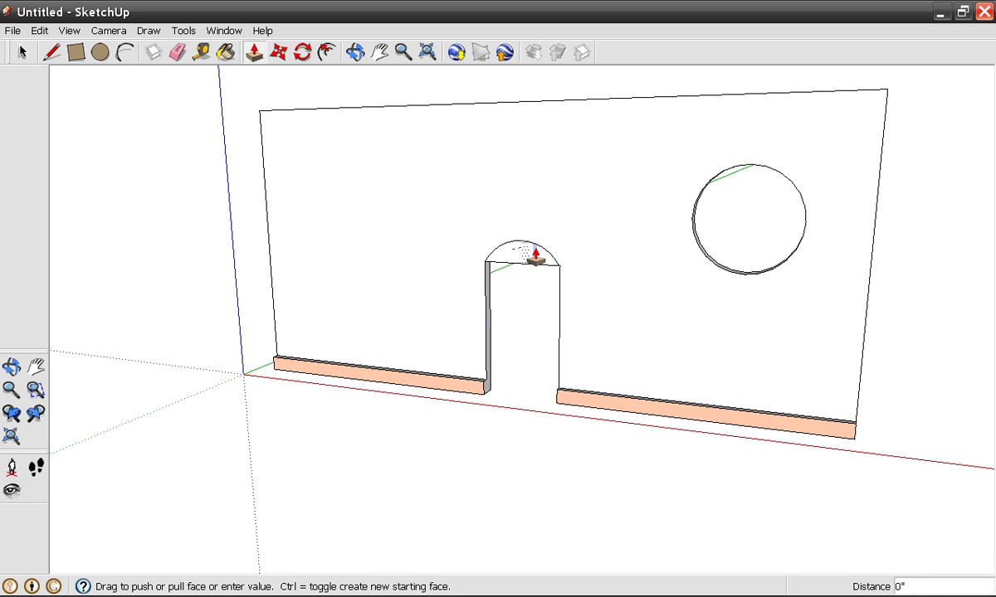
{"action": "left_click", "coordinate": [494, 275]}
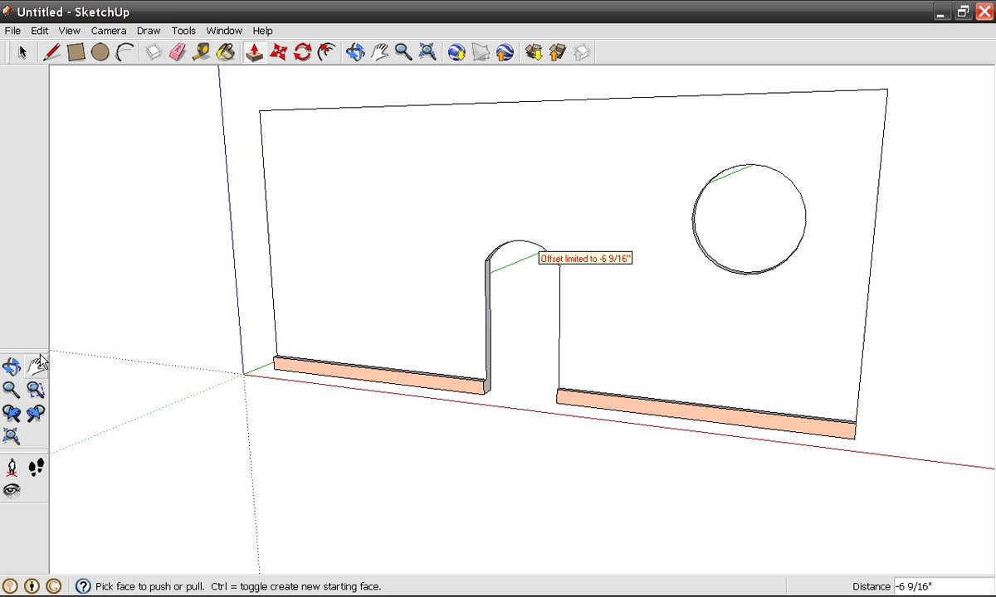
{"action": "left_click", "coordinate": [12, 366]}
{"action": "mouse_move", "coordinate": [183, 274]}
{"action": "left_mouse_down"}
{"action": "mouse_move", "coordinate": [499, 260]}
{"action": "mouse_move", "coordinate": [193, 284]}
{"action": "mouse_move", "coordinate": [183, 279]}
{"action": "mouse_move", "coordinate": [191, 273]}
{"action": "left_mouse_up"}
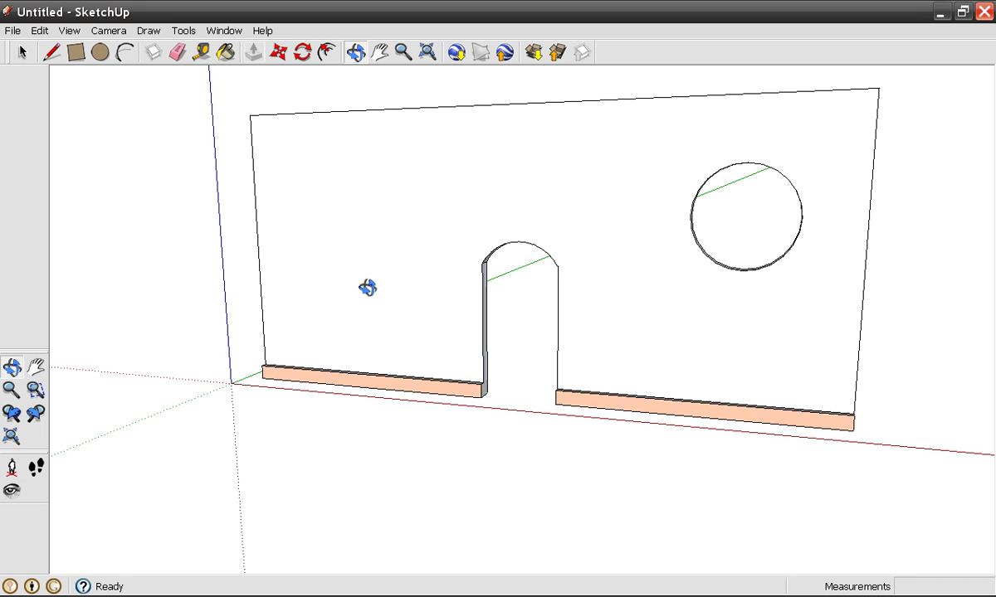
{"action": "left_click_drag", "start_coordinate": [296, 282], "coordinate": [262, 270]}
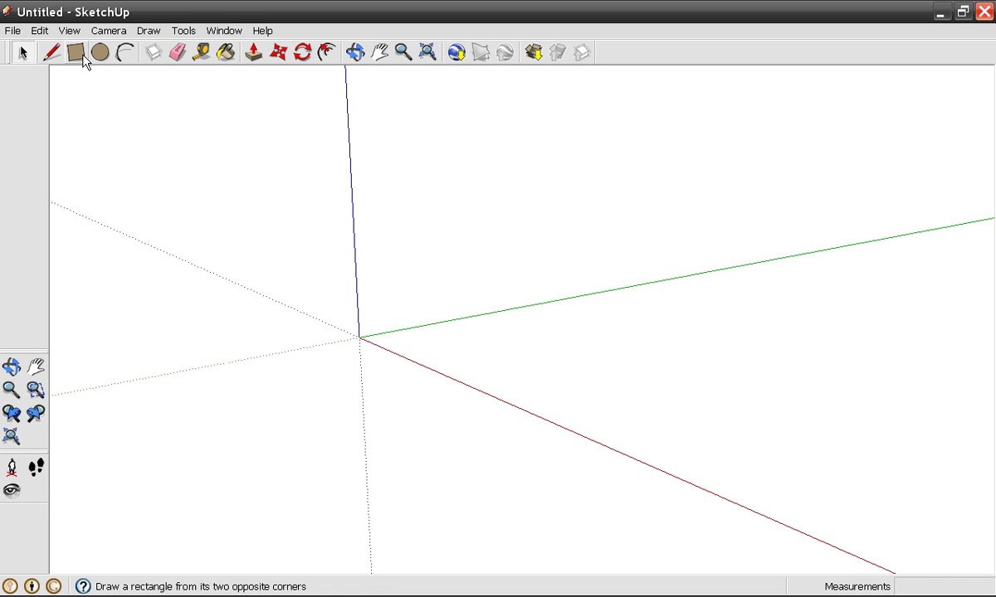
In the empty model, draw a ground rectangle about 6' 2 1/4" by 2' 6 3/16" and push/pull it into a thin upright block
{"action": "left_click", "coordinate": [76, 52]}
{"action": "left_click", "coordinate": [468, 359]}
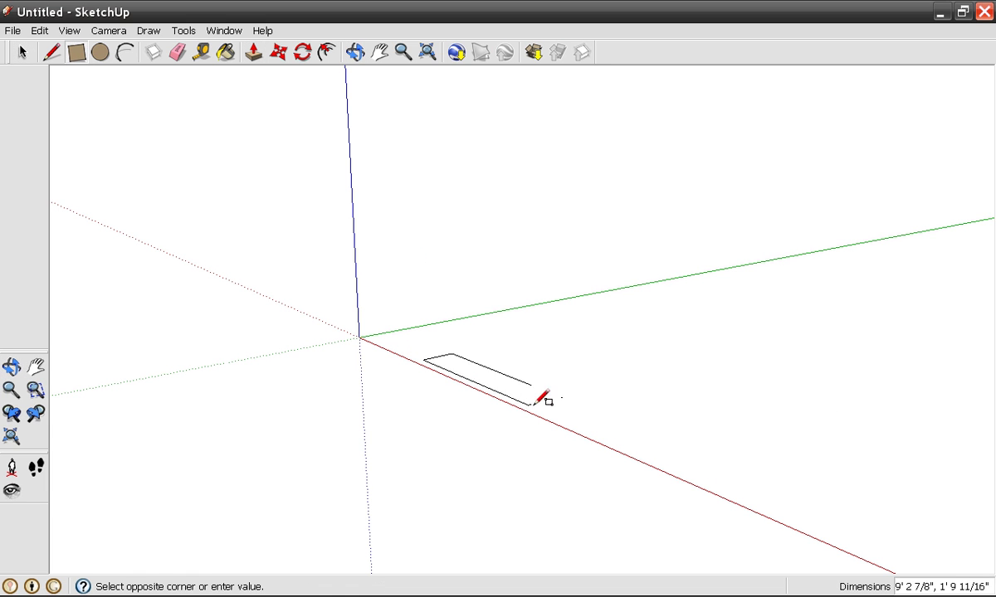
{"action": "left_click", "coordinate": [482, 388]}
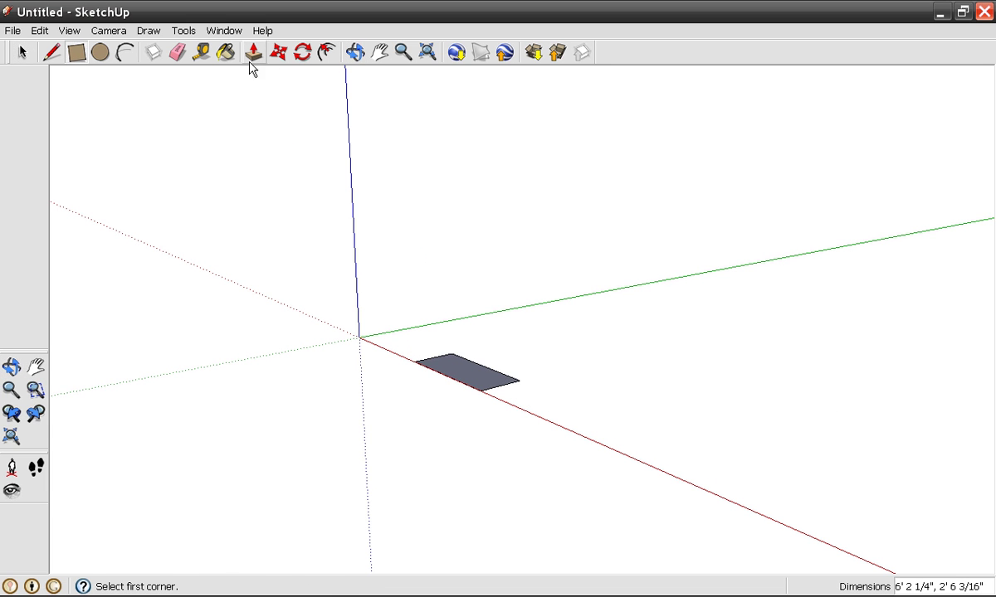
{"action": "left_click", "coordinate": [253, 52]}
{"action": "mouse_move", "coordinate": [455, 362]}
{"action": "left_mouse_down"}
{"action": "mouse_move", "coordinate": [462, 336]}
{"action": "mouse_move", "coordinate": [455, 351]}
{"action": "left_mouse_up"}
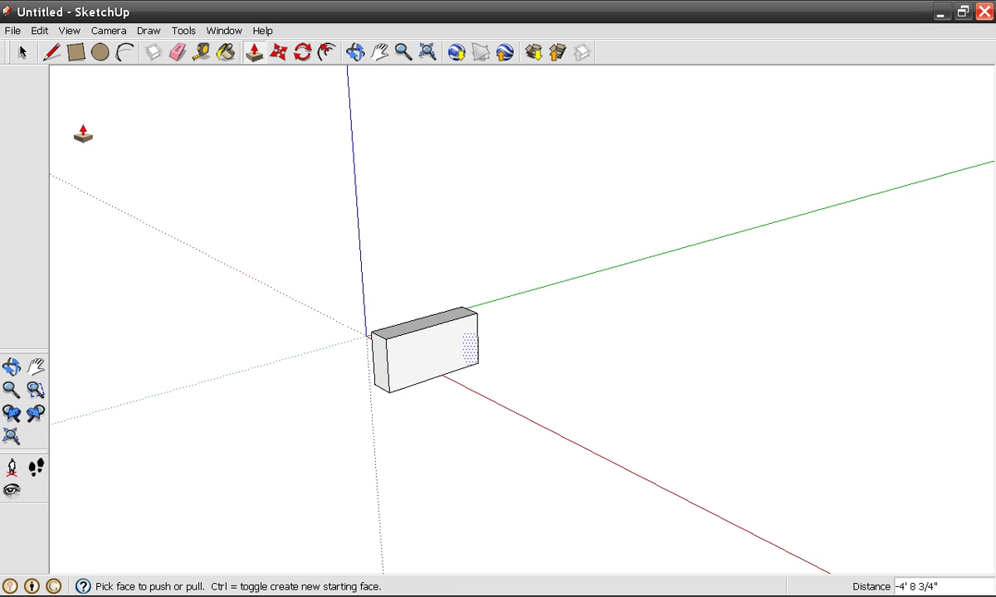
Draw an arc diagonally across the block's front face from an upper corner to the opposite lower corner, with a bulge of about 1' 4 1/8"
{"action": "left_click", "coordinate": [125, 52]}
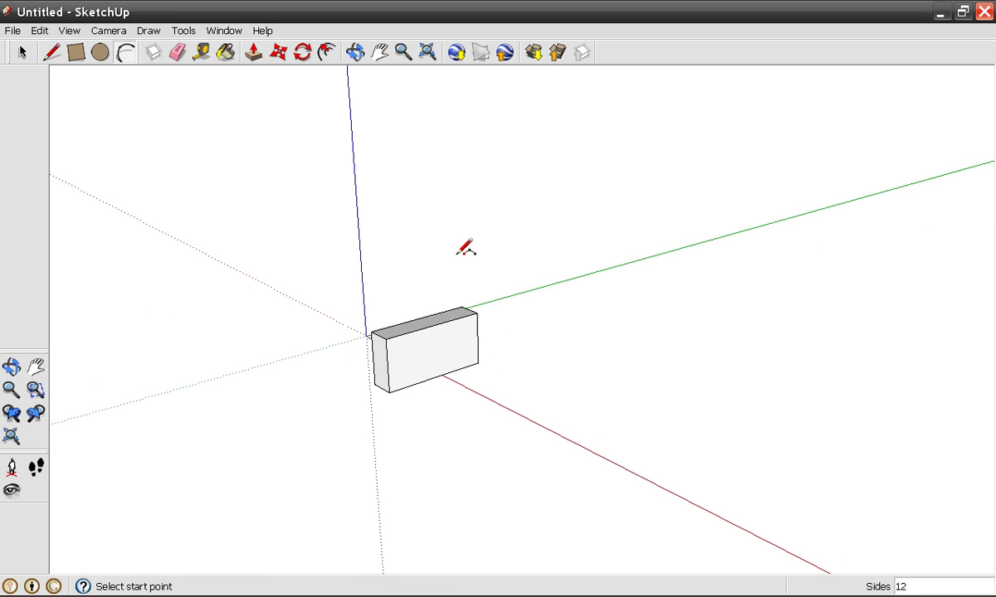
{"action": "left_click", "coordinate": [478, 312]}
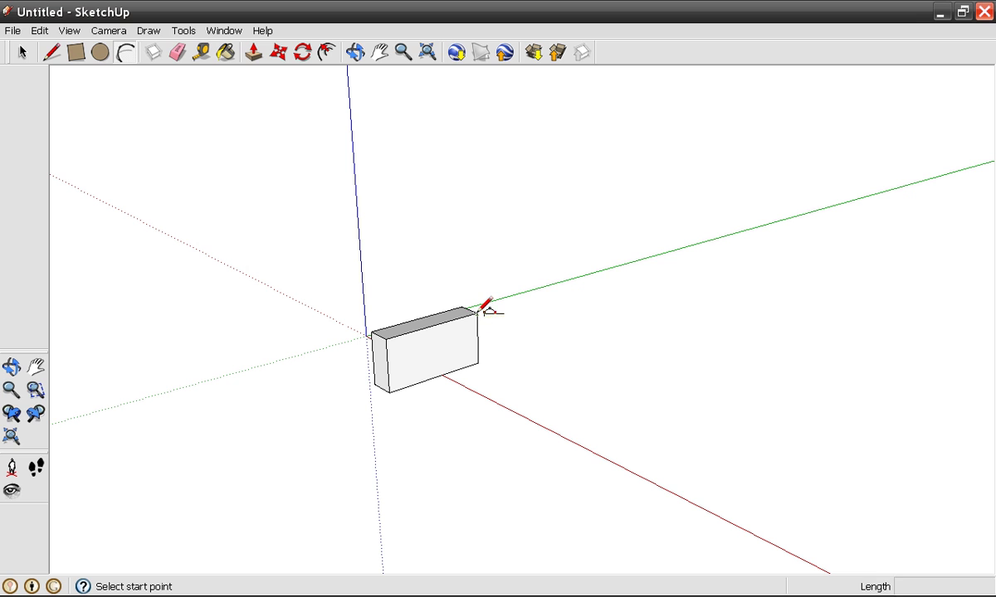
{"action": "left_click", "coordinate": [389, 392]}
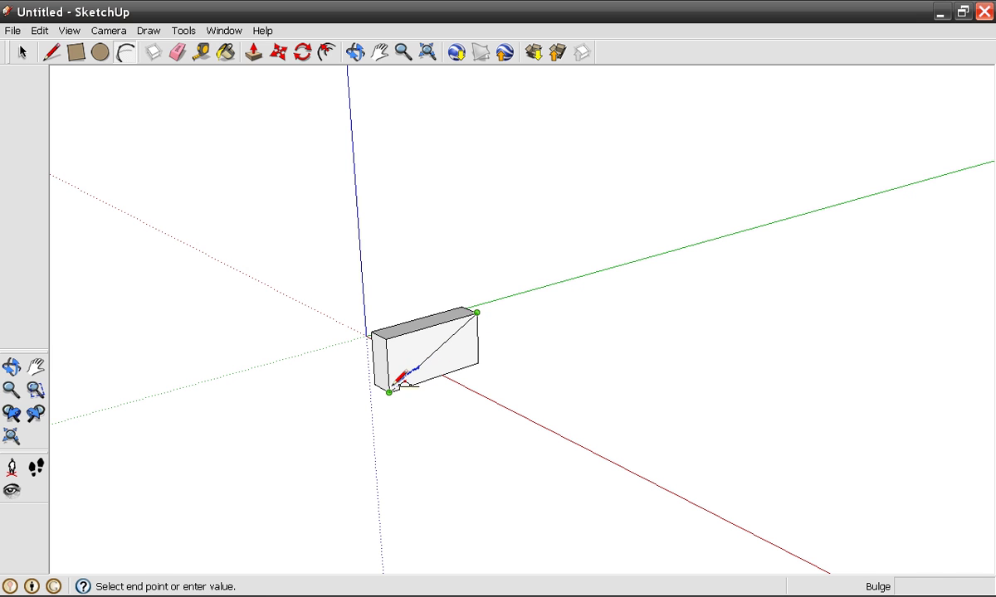
{"action": "left_click", "coordinate": [457, 336]}
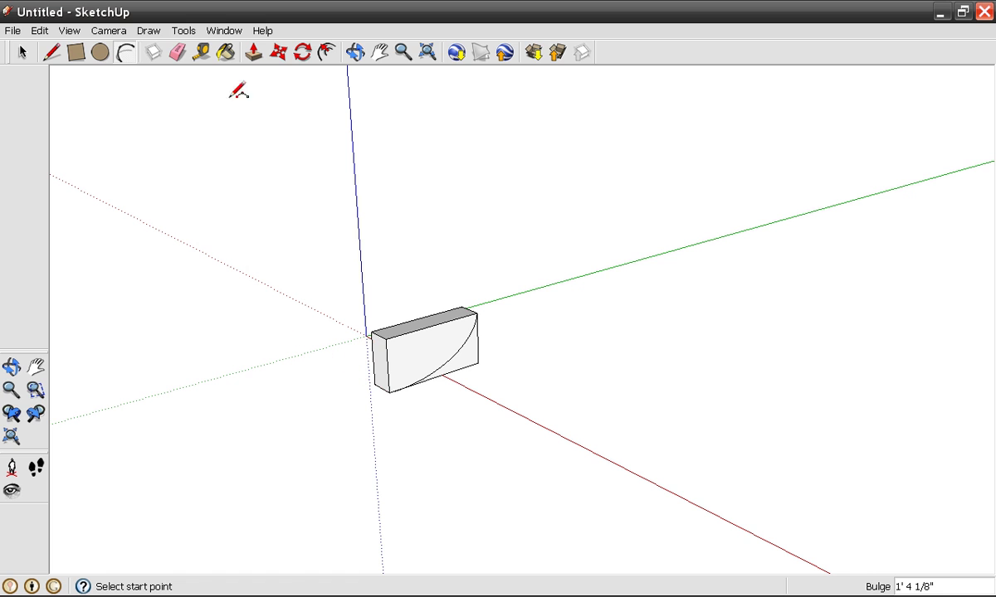
Cut away the part of the block above the arc with Push/Pull, leaving a piece with a curved edge
{"action": "left_click", "coordinate": [252, 53]}
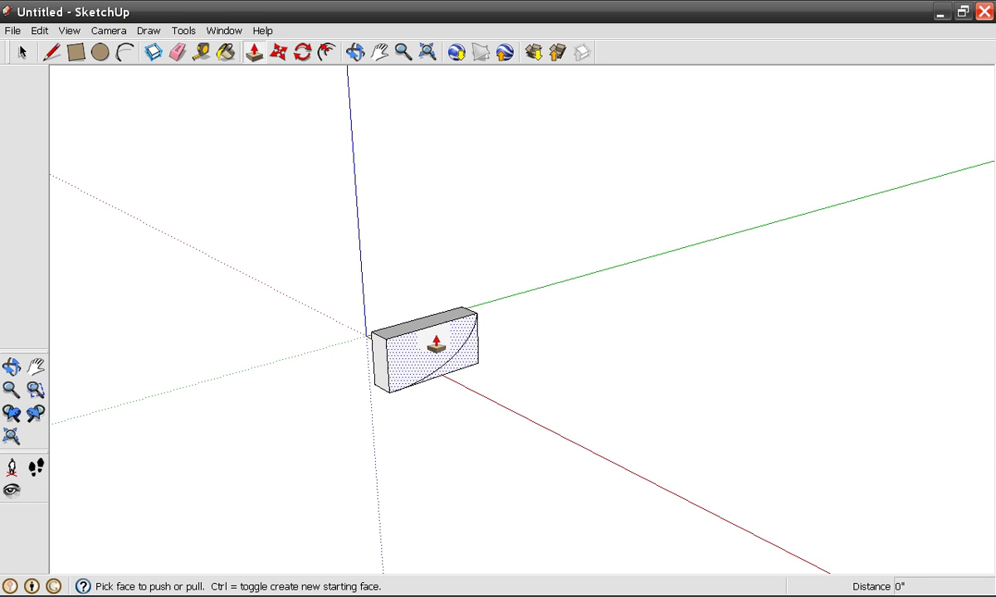
{"action": "mouse_move", "coordinate": [427, 345]}
{"action": "left_mouse_down"}
{"action": "mouse_move", "coordinate": [418, 342]}
{"action": "mouse_move", "coordinate": [458, 351]}
{"action": "mouse_move", "coordinate": [445, 348]}
{"action": "left_mouse_up"}
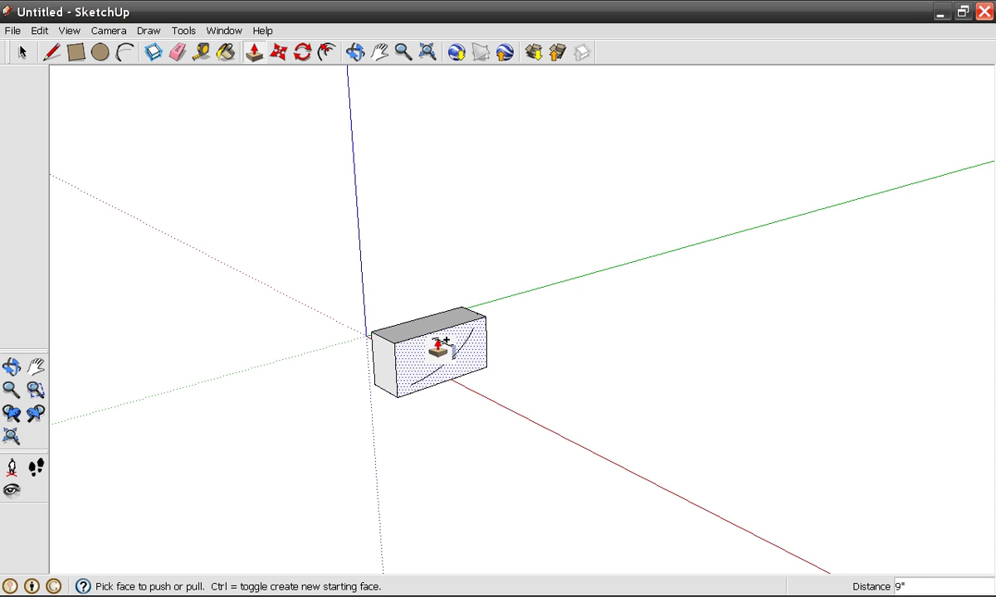
{"action": "key", "text": "ctrl+z"}
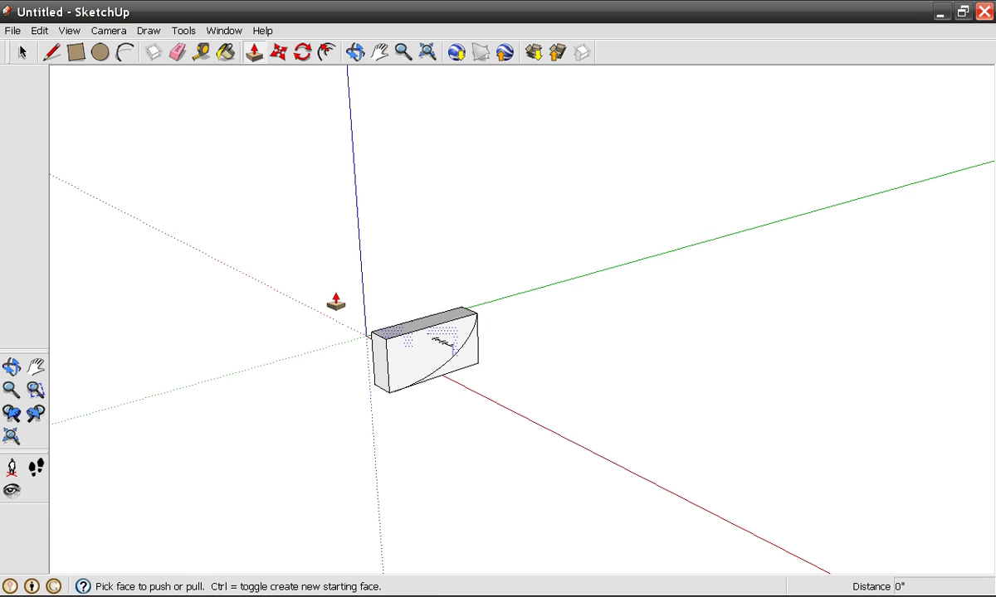
{"action": "key", "text": "o"}
{"action": "left_click_drag", "start_coordinate": [336, 302], "coordinate": [220, 287]}
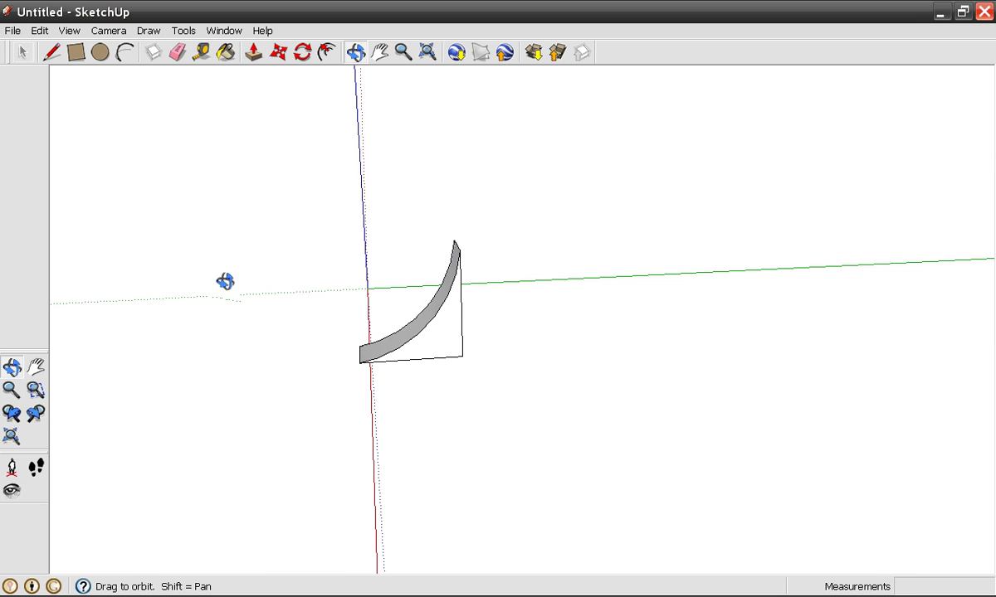